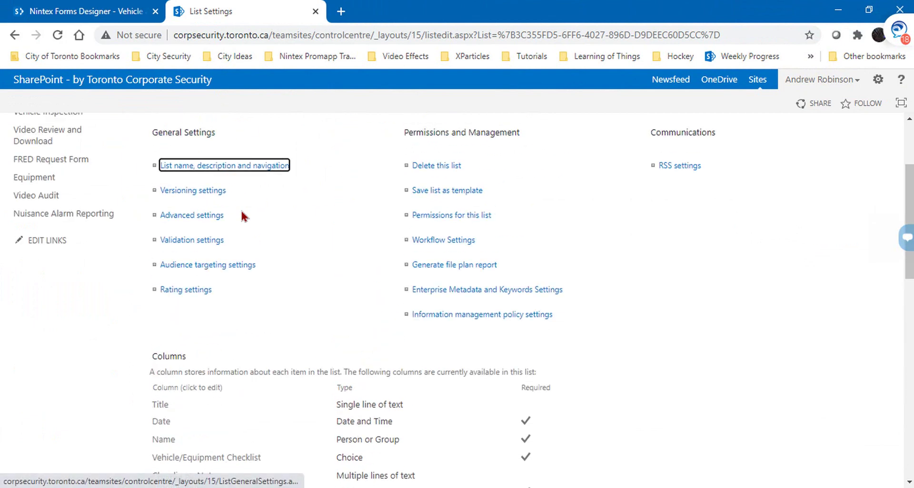
Step: Open the Vehicle and Equipment Checklist list and start a blank new item
{"action": "left_click", "coordinate": [221, 149]}
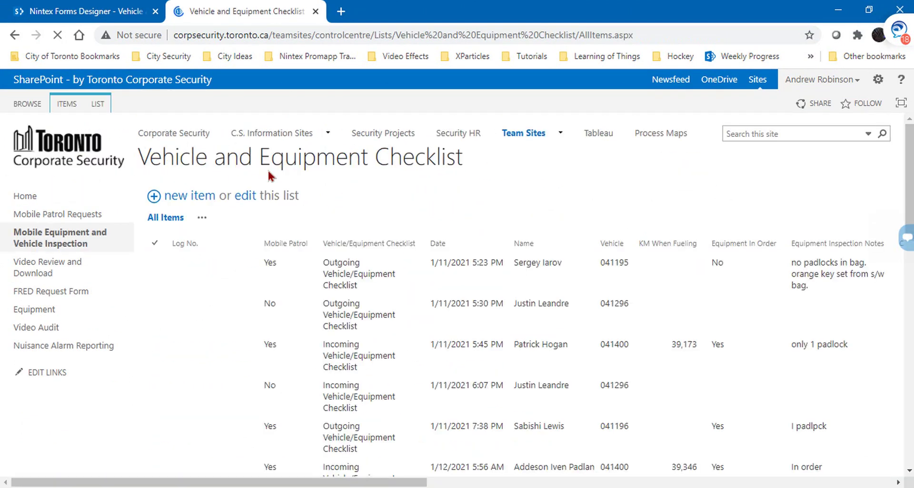
{"action": "left_click", "coordinate": [182, 199]}
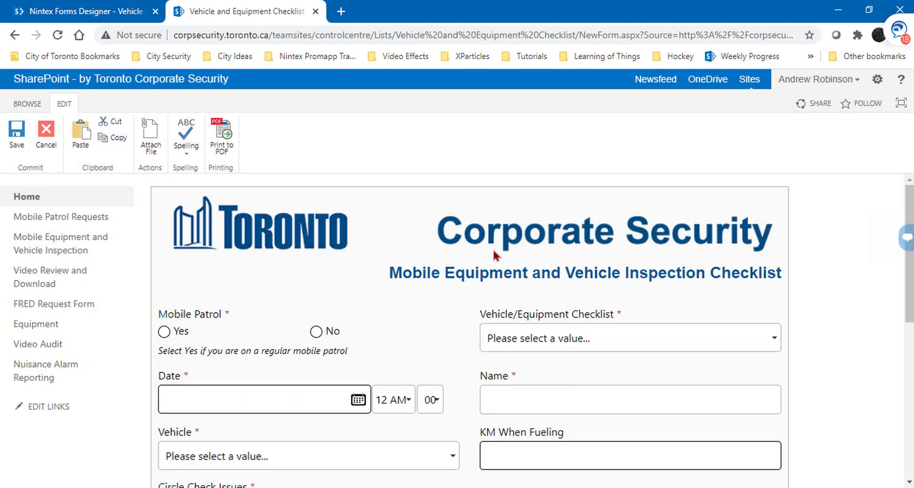
Step: Set Mobile Patrol to Yes, Outgoing checklist type, date 1/13/2021, and enter the inspector's name
{"action": "left_click", "coordinate": [164, 331]}
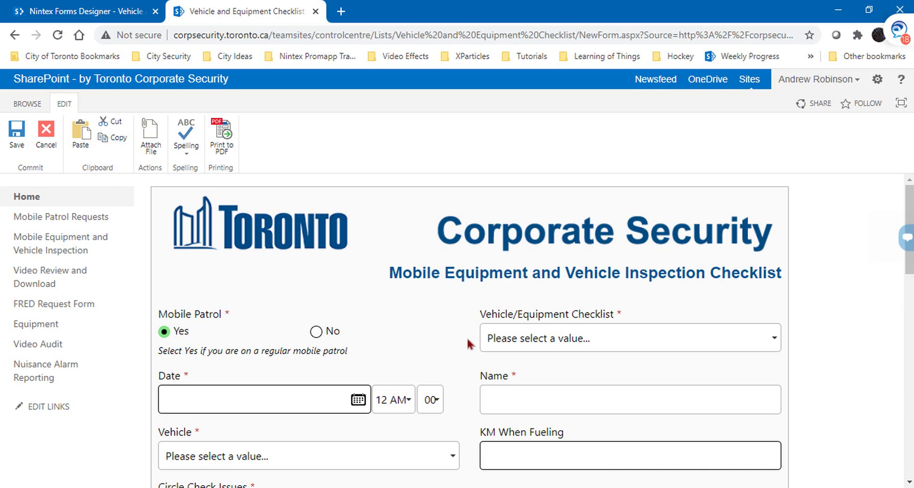
{"action": "left_click", "coordinate": [542, 345]}
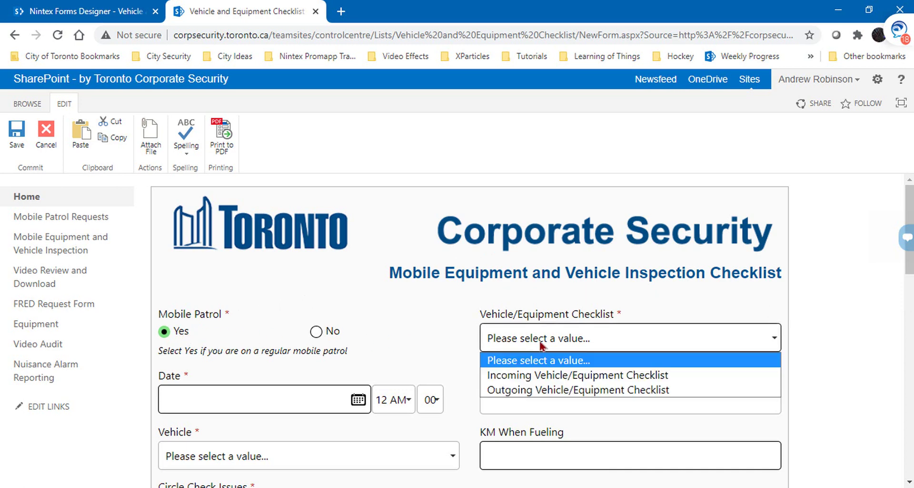
{"action": "left_click", "coordinate": [536, 390]}
{"action": "left_click", "coordinate": [358, 400]}
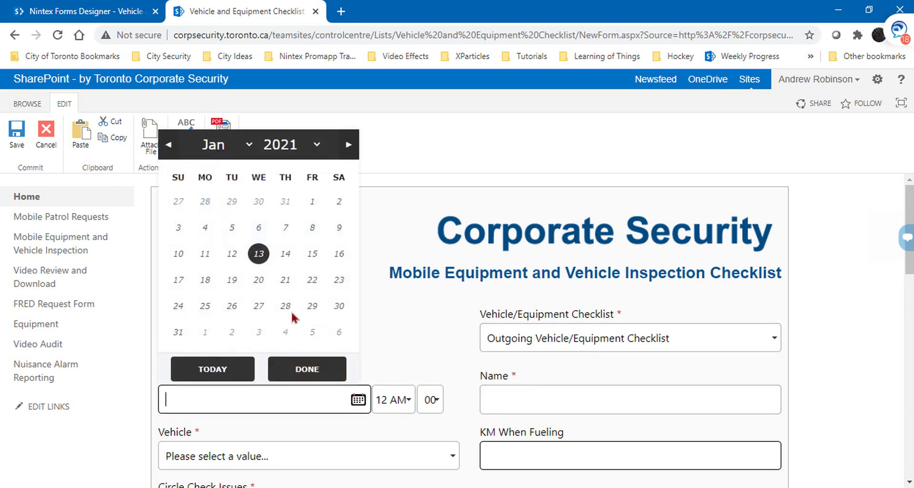
{"action": "left_click", "coordinate": [257, 251]}
{"action": "left_click", "coordinate": [613, 404]}
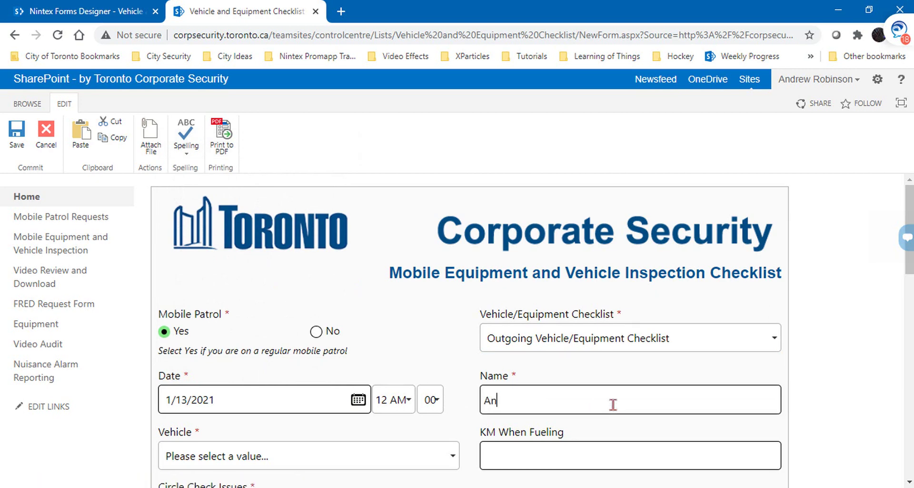
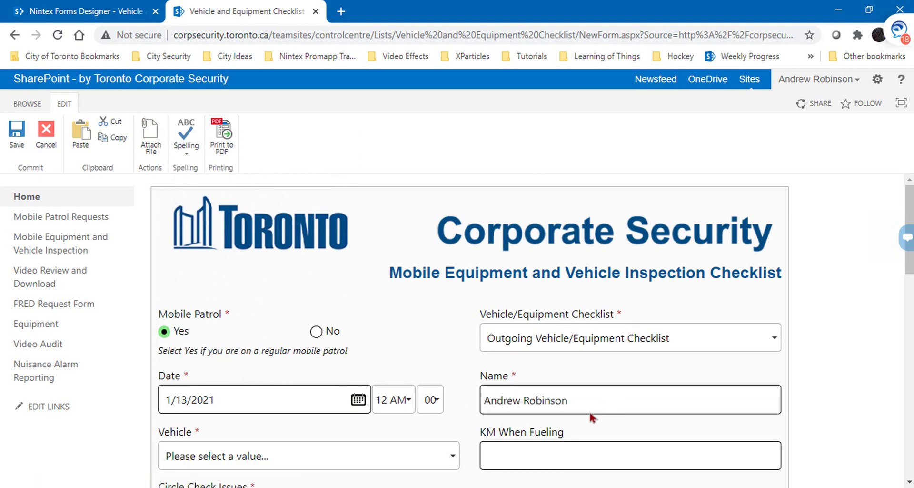
{"action": "left_click", "coordinate": [533, 431]}
Step: Choose vehicle 041196, KM When Fueling 4, Circle Check Issues Yes with notes 'No'
{"action": "scroll", "coordinate": [388, 343], "scroll_direction": "down", "scroll_amount": 3}
{"action": "left_click", "coordinate": [333, 329]}
{"action": "left_click", "coordinate": [313, 248]}
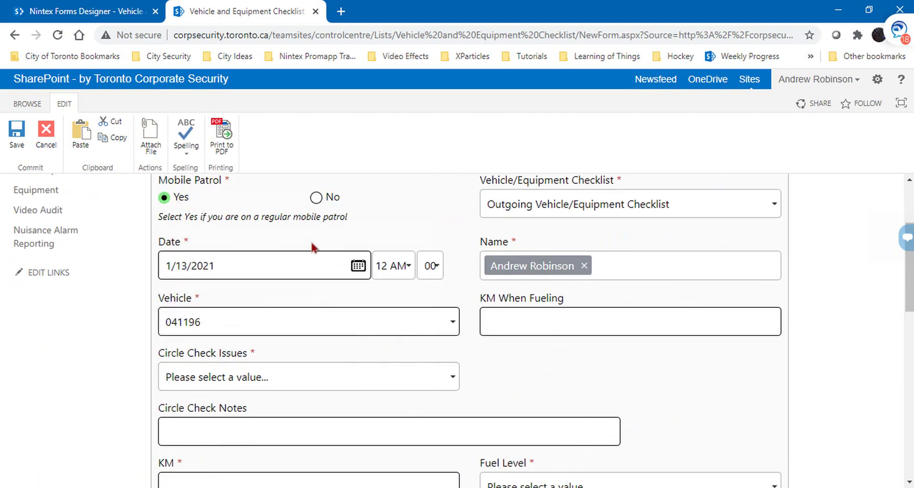
{"action": "left_click", "coordinate": [570, 328]}
{"action": "type", "text": "4"}
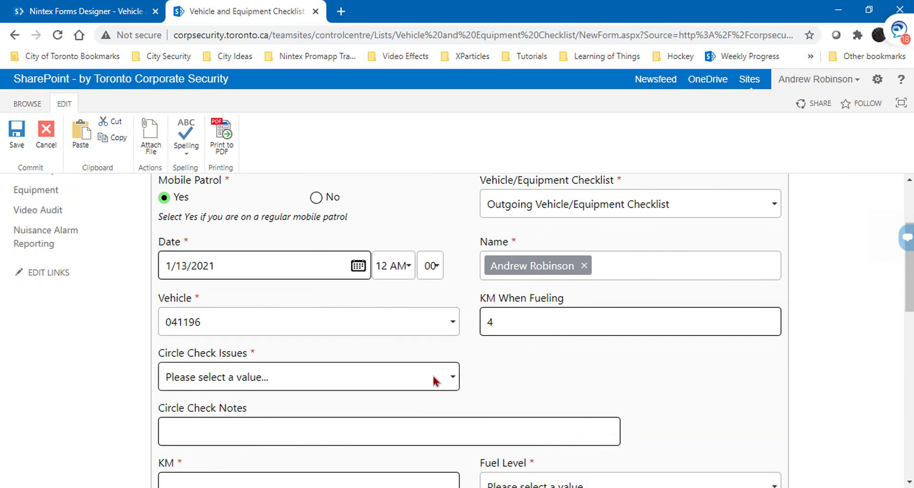
{"action": "left_click", "coordinate": [433, 376]}
{"action": "left_click", "coordinate": [308, 413]}
{"action": "left_click", "coordinate": [289, 427]}
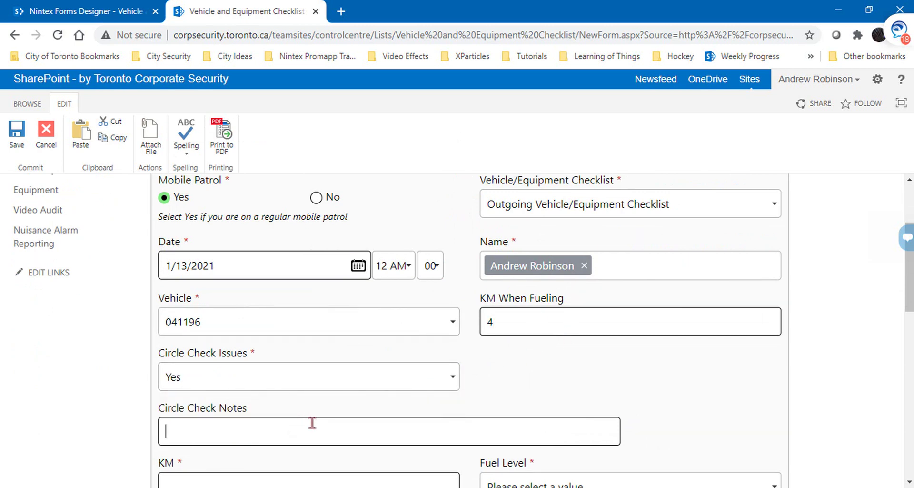
{"action": "type", "text": "None"}
Step: Enter a KM reading of 3 and set Fuel Level to Full
{"action": "scroll", "coordinate": [310, 421], "scroll_direction": "down", "scroll_amount": 4}
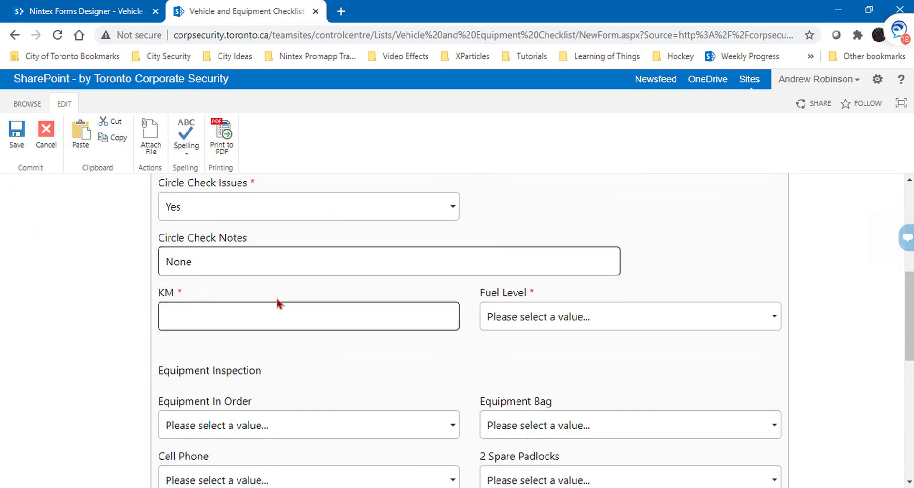
{"action": "left_click", "coordinate": [274, 286]}
{"action": "type", "text": "3"}
{"action": "left_click", "coordinate": [518, 293]}
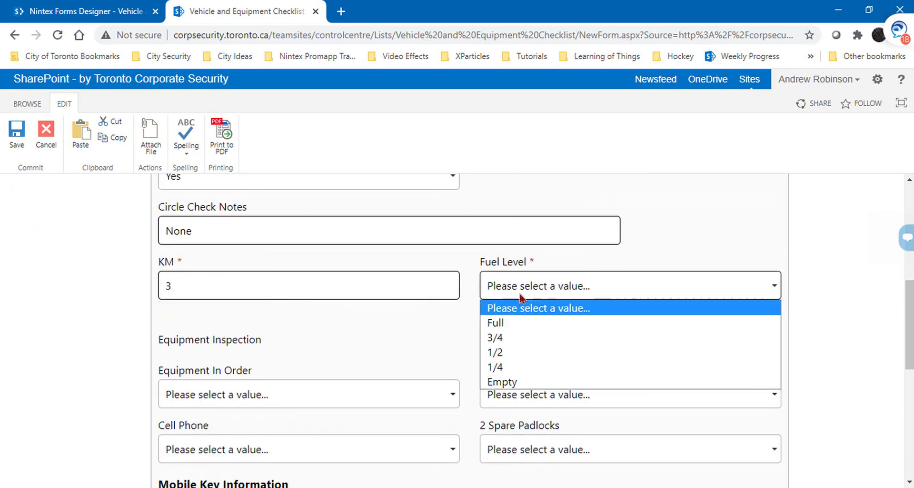
{"action": "left_click", "coordinate": [518, 322]}
{"action": "scroll", "coordinate": [518, 325], "scroll_direction": "down", "scroll_amount": 1}
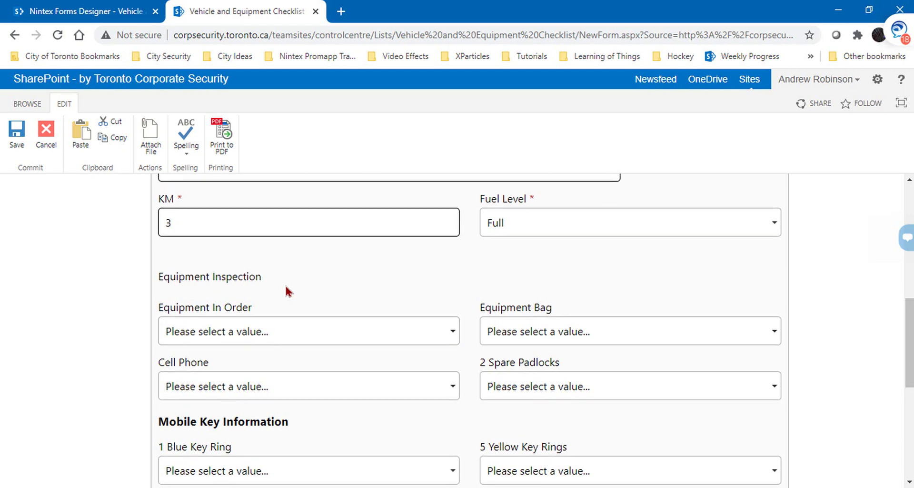
{"action": "scroll", "coordinate": [285, 288], "scroll_direction": "up", "scroll_amount": 5}
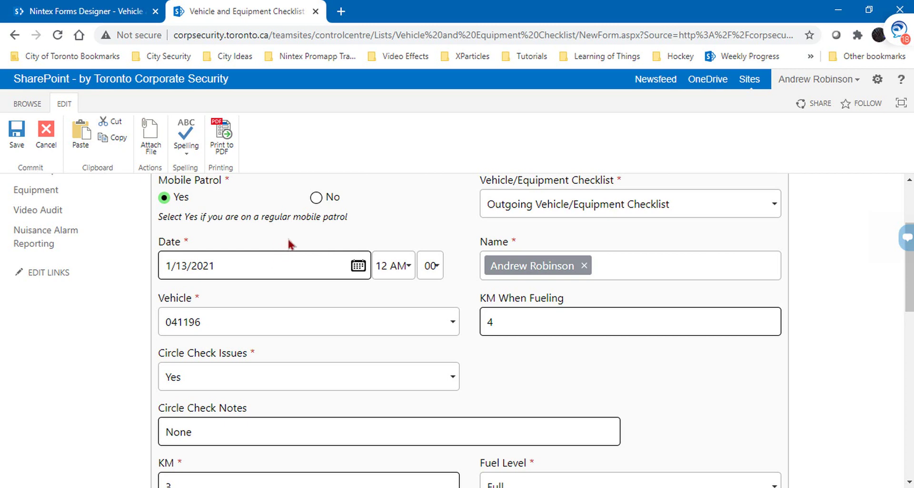
{"action": "scroll", "coordinate": [323, 204], "scroll_direction": "down", "scroll_amount": 5}
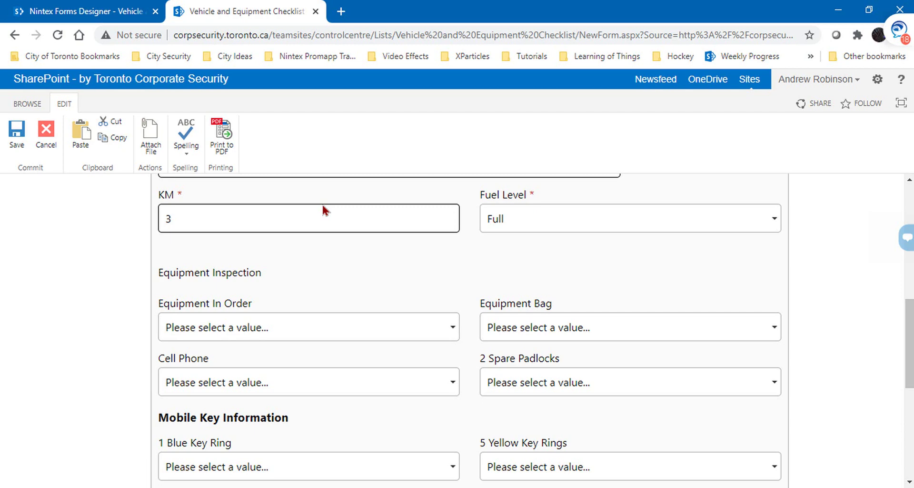
Step: Set Equipment In Order to Yes, Equipment Bag to East and Cell Phone to Mobile 1
{"action": "left_click", "coordinate": [336, 334]}
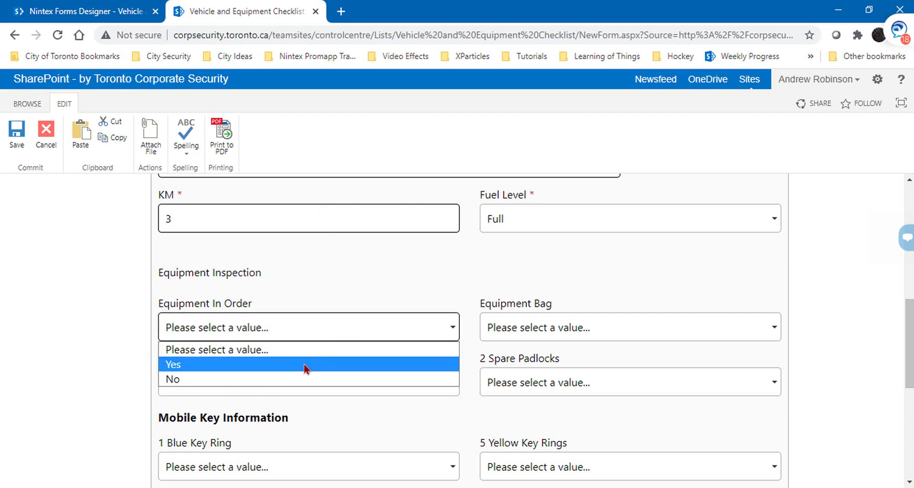
{"action": "left_click", "coordinate": [305, 365]}
{"action": "left_click", "coordinate": [495, 327]}
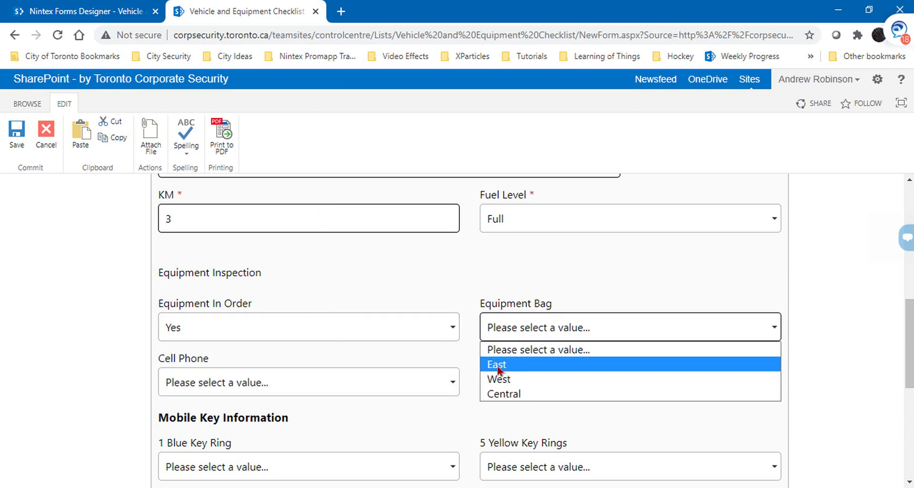
{"action": "left_click", "coordinate": [403, 316]}
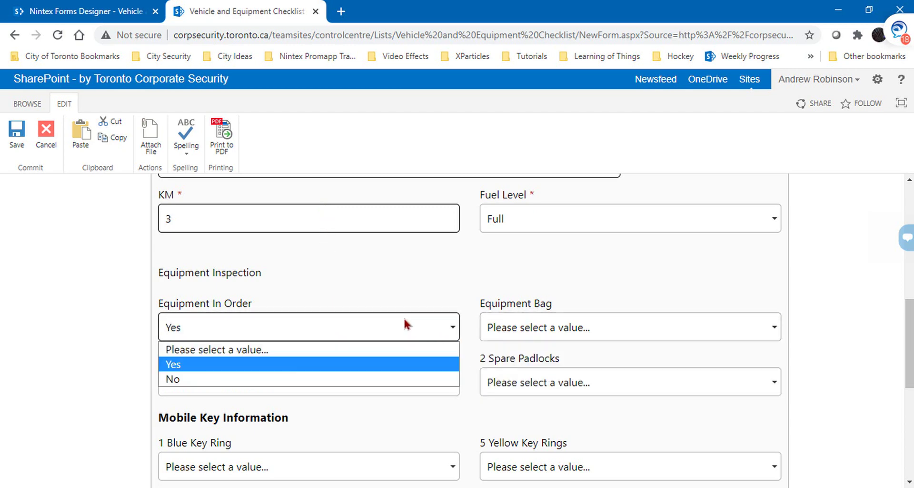
{"action": "left_click", "coordinate": [281, 367]}
{"action": "left_click", "coordinate": [523, 328]}
{"action": "left_click", "coordinate": [527, 365]}
{"action": "left_click", "coordinate": [380, 381]}
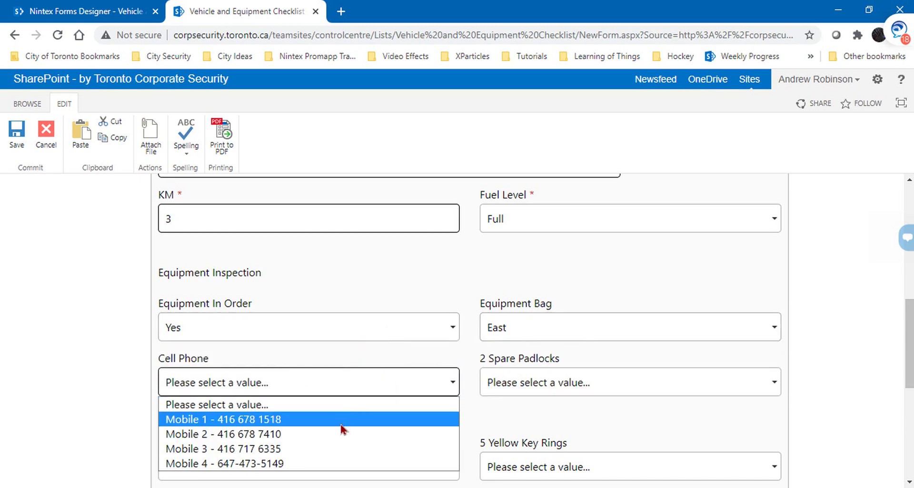
{"action": "left_click", "coordinate": [342, 419]}
Step: Answer Yes for 2 Spare Padlocks, 1 Blue Key Ring, 5 Yellow Key Rings and 1 Orange Key
{"action": "left_click", "coordinate": [537, 382]}
{"action": "left_click", "coordinate": [523, 418]}
{"action": "scroll", "coordinate": [447, 347], "scroll_direction": "down", "scroll_amount": 2}
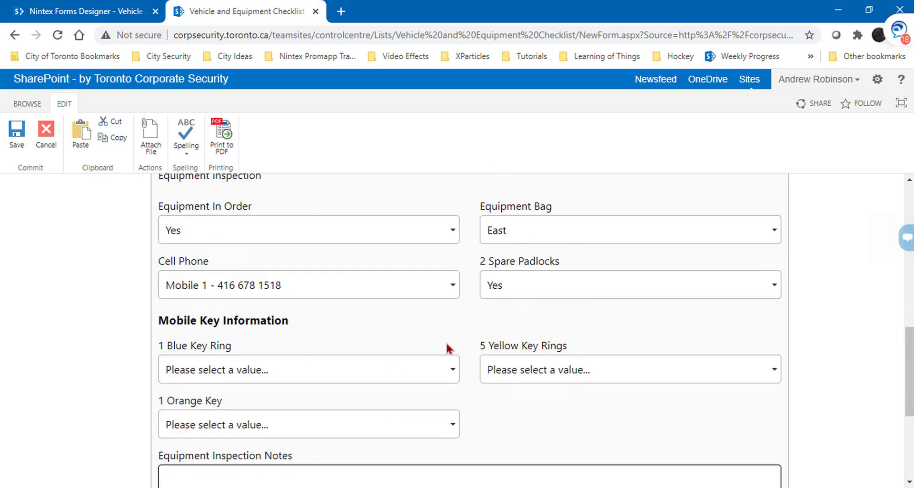
{"action": "scroll", "coordinate": [448, 347], "scroll_direction": "down", "scroll_amount": 2}
{"action": "left_click", "coordinate": [362, 271]}
{"action": "left_click", "coordinate": [351, 303]}
{"action": "left_click", "coordinate": [598, 264]}
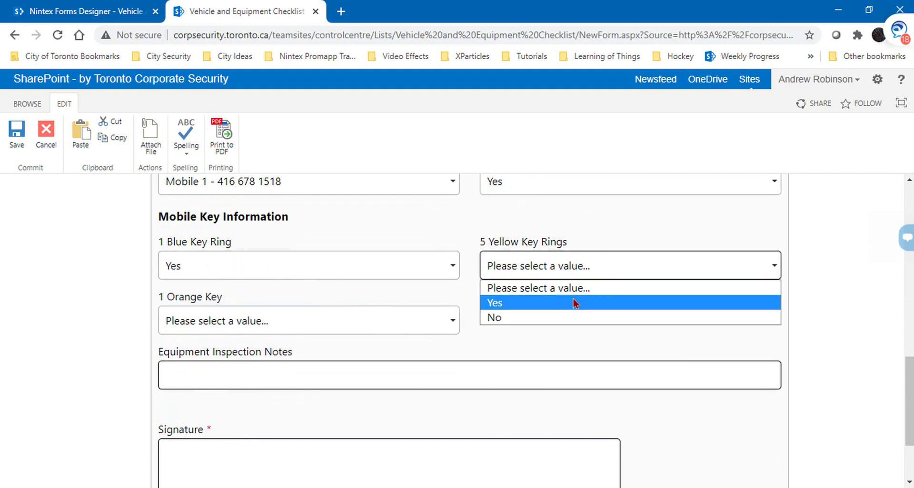
{"action": "left_click", "coordinate": [575, 304]}
{"action": "left_click", "coordinate": [418, 317]}
{"action": "left_click", "coordinate": [347, 358]}
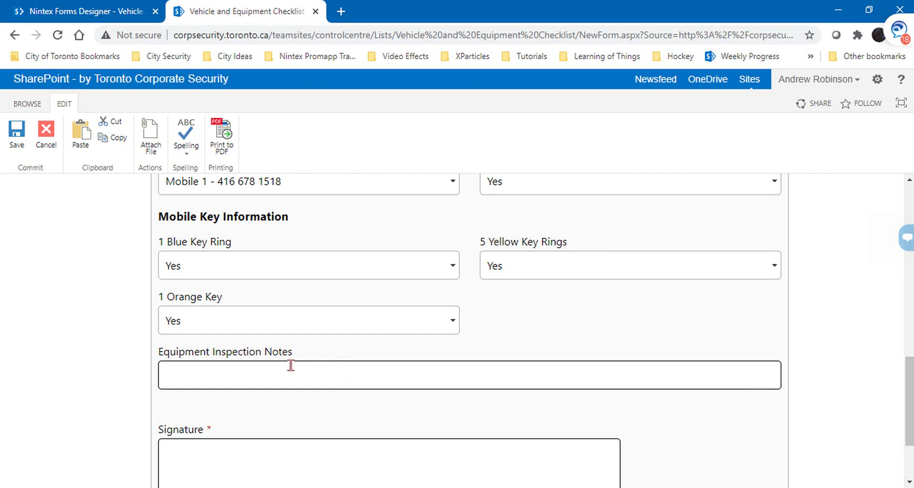
Step: Sign the form as 'test' and save it to test the notes rule
{"action": "left_click", "coordinate": [310, 445]}
{"action": "type", "text": "trest"}
{"action": "type", "text": "test"}
{"action": "scroll", "coordinate": [390, 377], "scroll_direction": "up", "scroll_amount": 1}
{"action": "scroll", "coordinate": [390, 378], "scroll_direction": "up", "scroll_amount": 1}
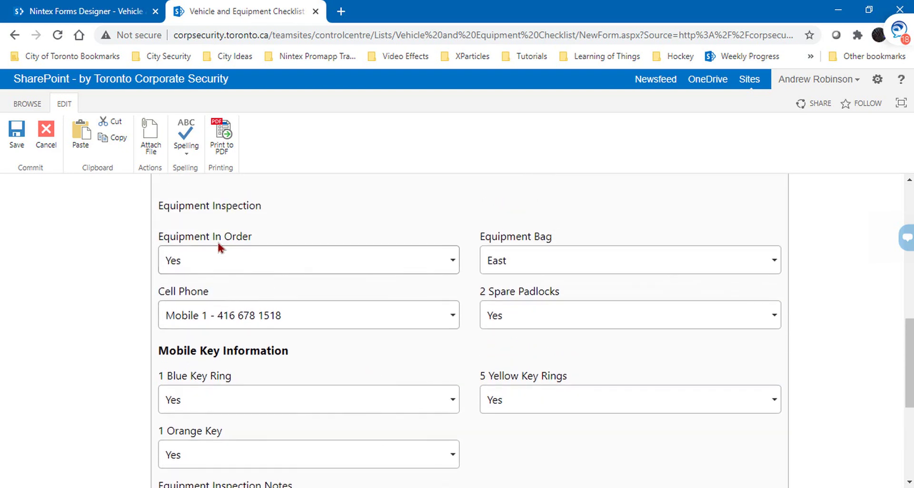
{"action": "scroll", "coordinate": [218, 244], "scroll_direction": "down", "scroll_amount": 2}
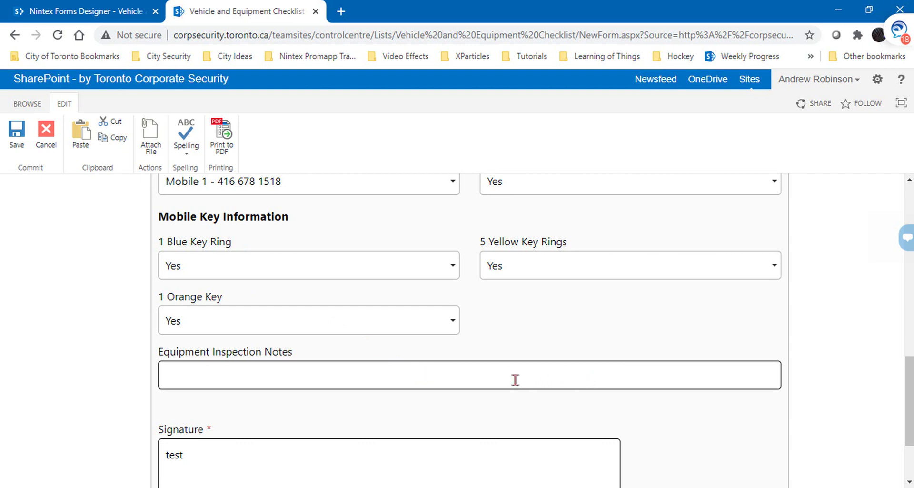
{"action": "scroll", "coordinate": [515, 379], "scroll_direction": "down", "scroll_amount": 3}
{"action": "left_click", "coordinate": [490, 433]}
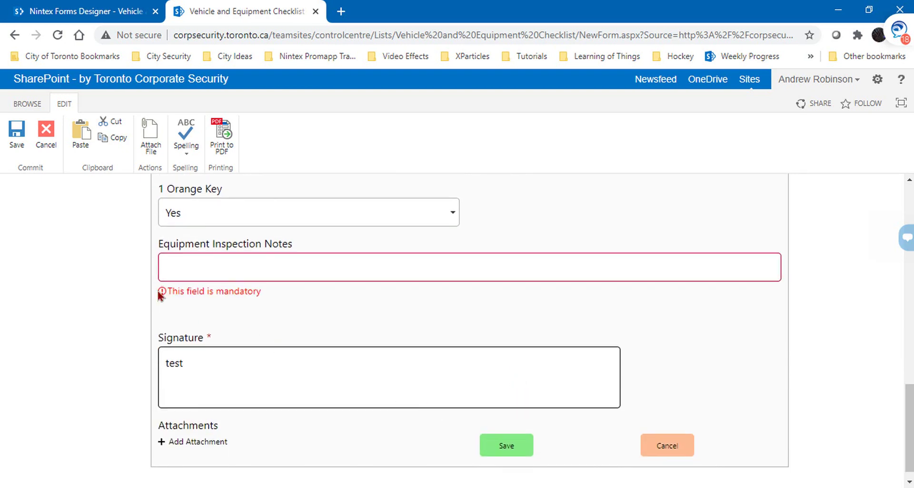
Step: Change Equipment In Order to No, check the Notes error, and return to the Nintex designer
{"action": "scroll", "coordinate": [346, 341], "scroll_direction": "up", "scroll_amount": 3}
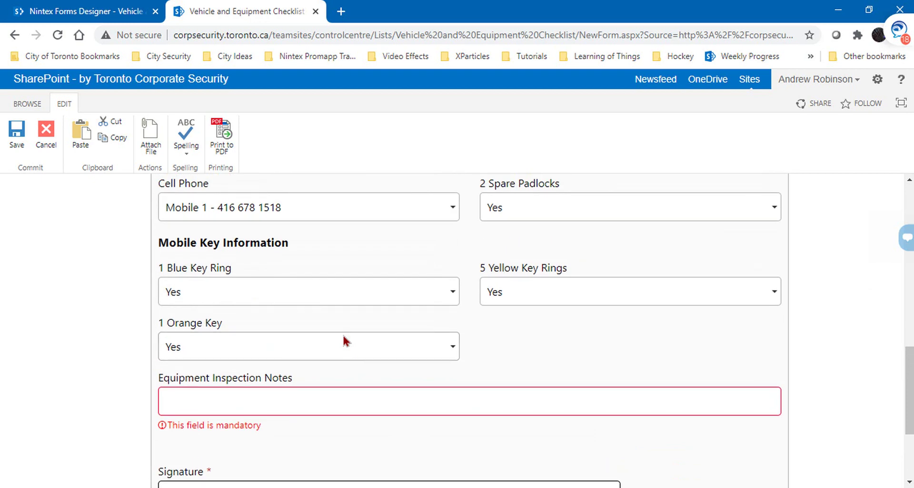
{"action": "scroll", "coordinate": [342, 333], "scroll_direction": "up", "scroll_amount": 2}
{"action": "left_click", "coordinate": [450, 227]}
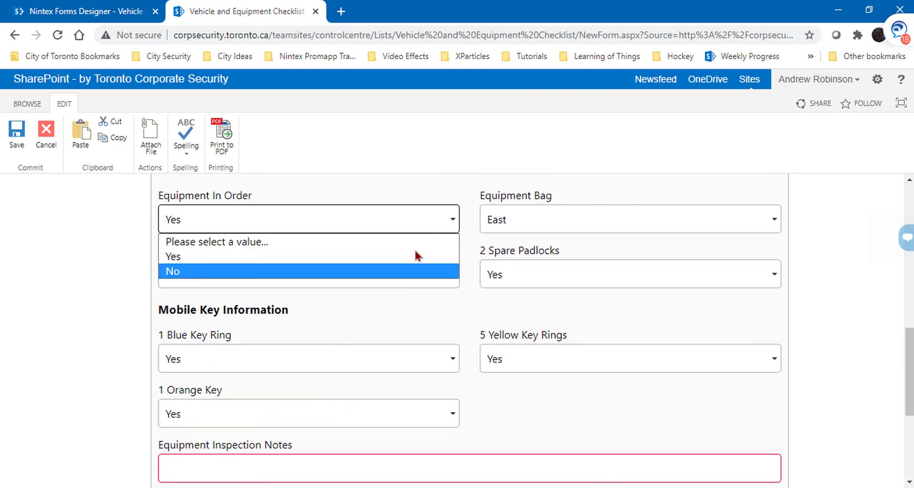
{"action": "left_click", "coordinate": [393, 269]}
{"action": "scroll", "coordinate": [393, 273], "scroll_direction": "down", "scroll_amount": 1}
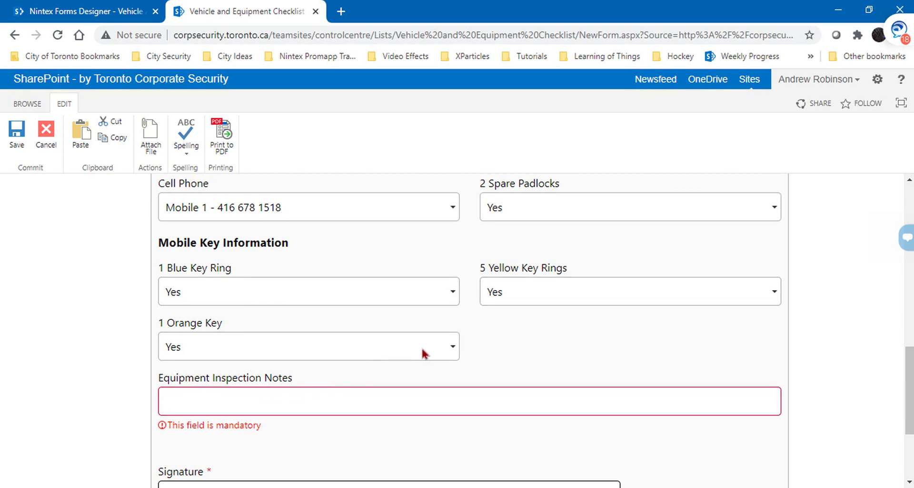
{"action": "scroll", "coordinate": [423, 353], "scroll_direction": "up", "scroll_amount": 2}
{"action": "scroll", "coordinate": [423, 352], "scroll_direction": "down", "scroll_amount": 3}
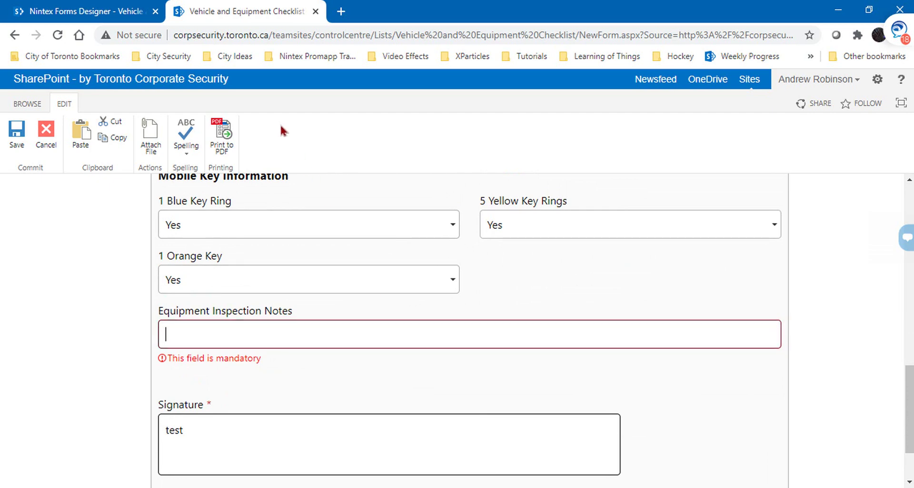
{"action": "key", "text": "ctrl+shift+Tab"}
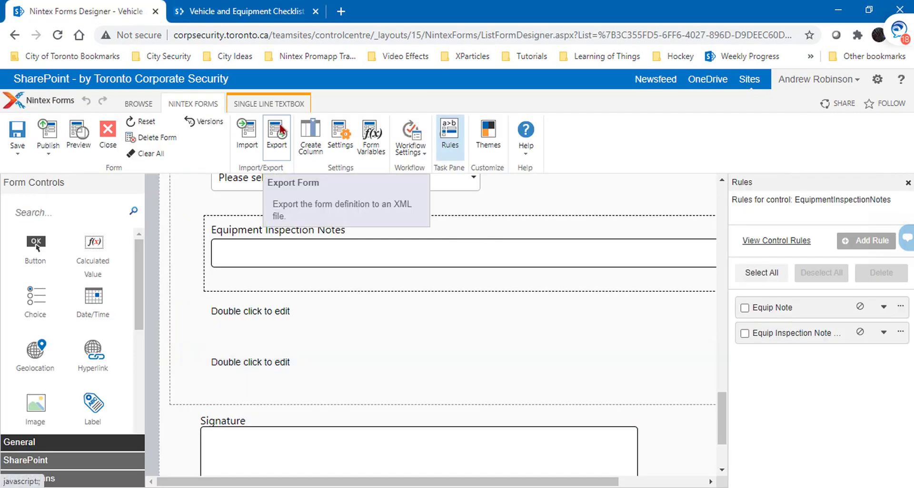
{"action": "scroll", "coordinate": [481, 332], "scroll_direction": "up", "scroll_amount": 10}
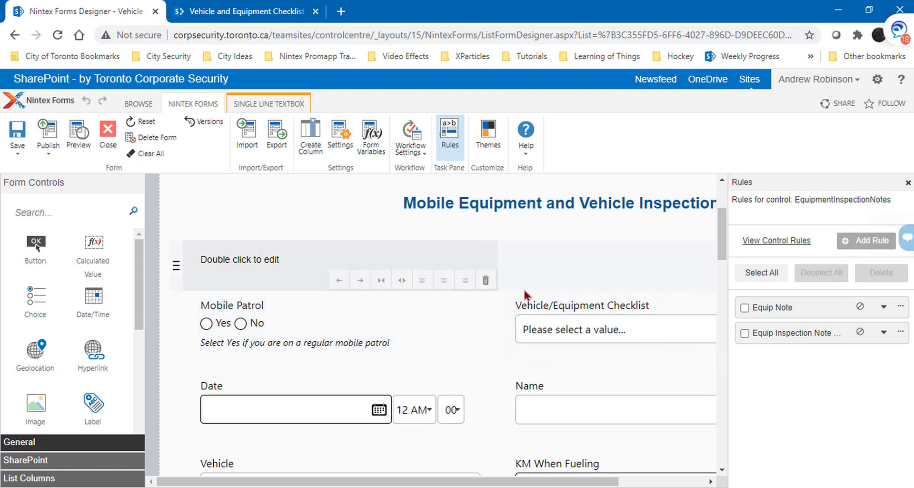
{"action": "scroll", "coordinate": [526, 292], "scroll_direction": "up", "scroll_amount": 3}
{"action": "scroll", "coordinate": [525, 294], "scroll_direction": "down", "scroll_amount": 4}
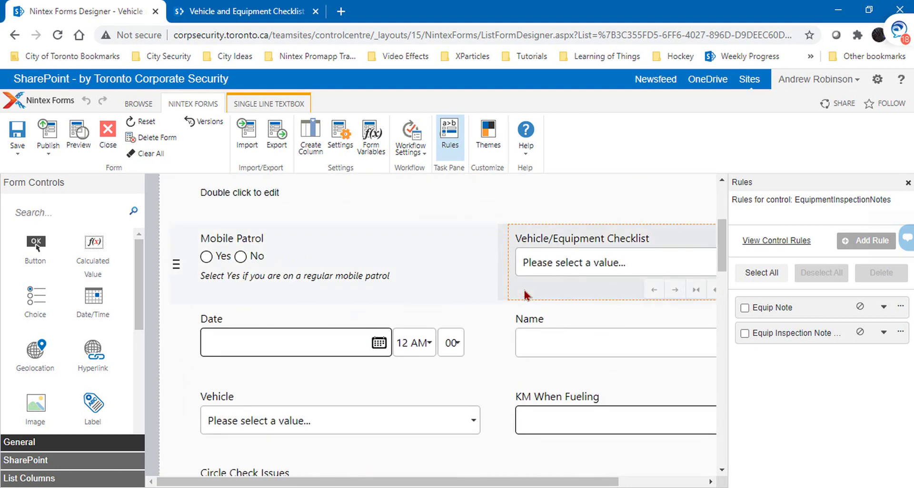
{"action": "scroll", "coordinate": [525, 293], "scroll_direction": "down", "scroll_amount": 15}
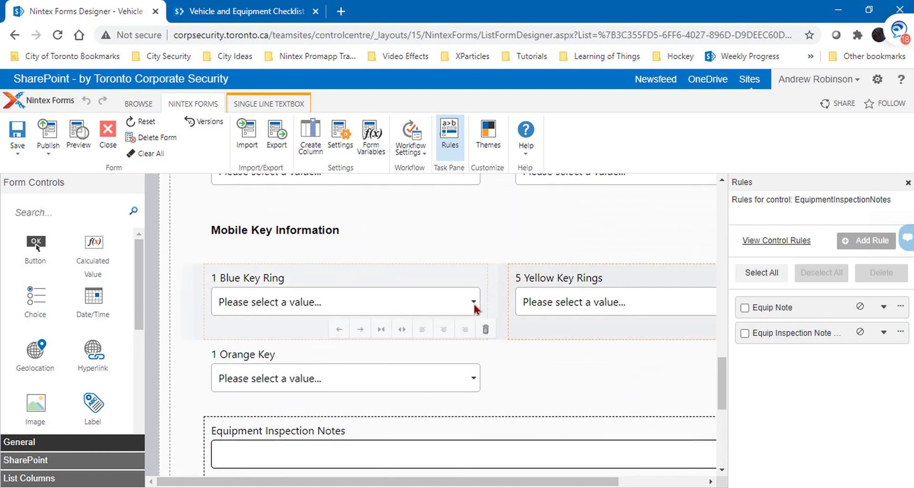
{"action": "scroll", "coordinate": [473, 303], "scroll_direction": "down", "scroll_amount": 4}
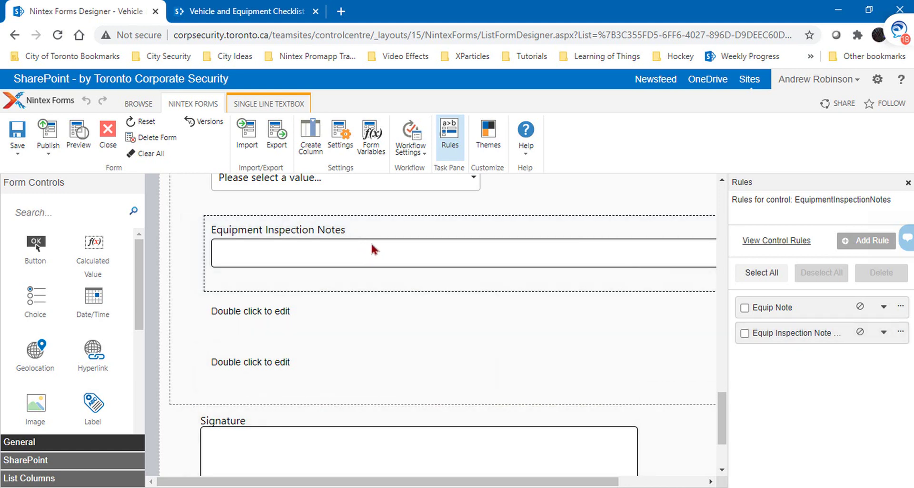
{"action": "left_click", "coordinate": [500, 239]}
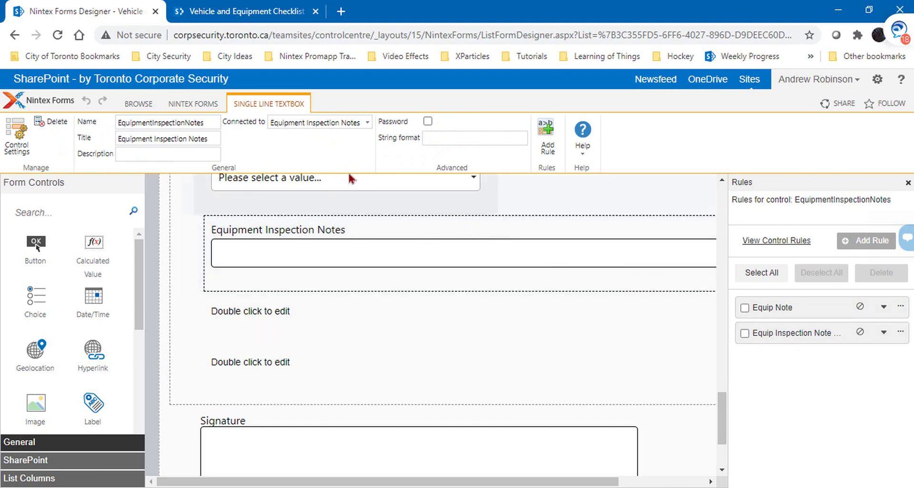
{"action": "left_click", "coordinate": [195, 105]}
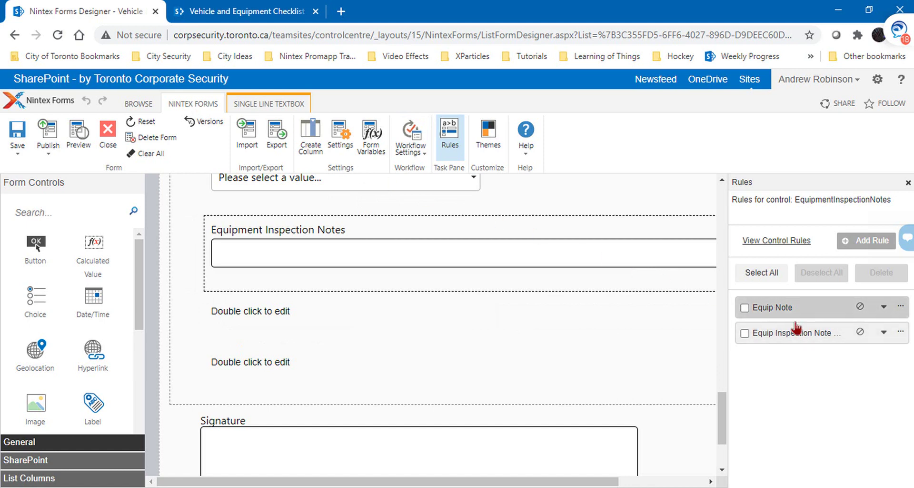
{"action": "left_click", "coordinate": [881, 333]}
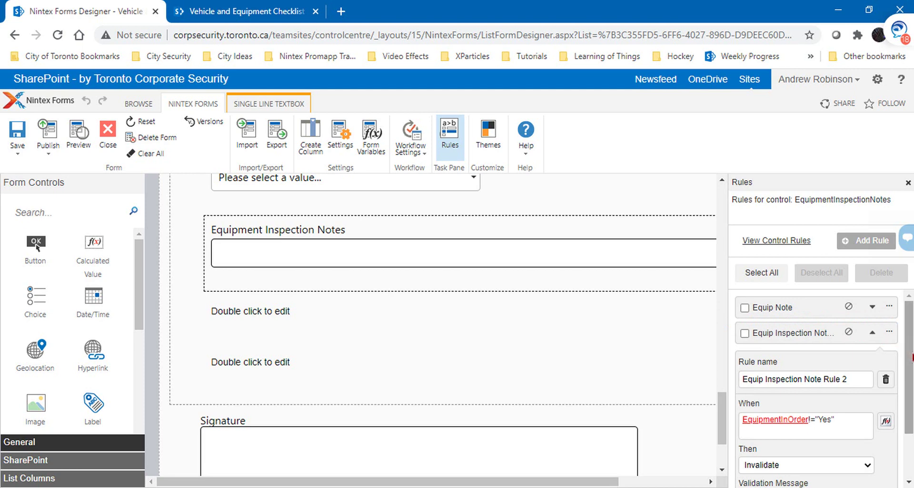
{"action": "left_click_drag", "start_coordinate": [906, 352], "coordinate": [907, 388]}
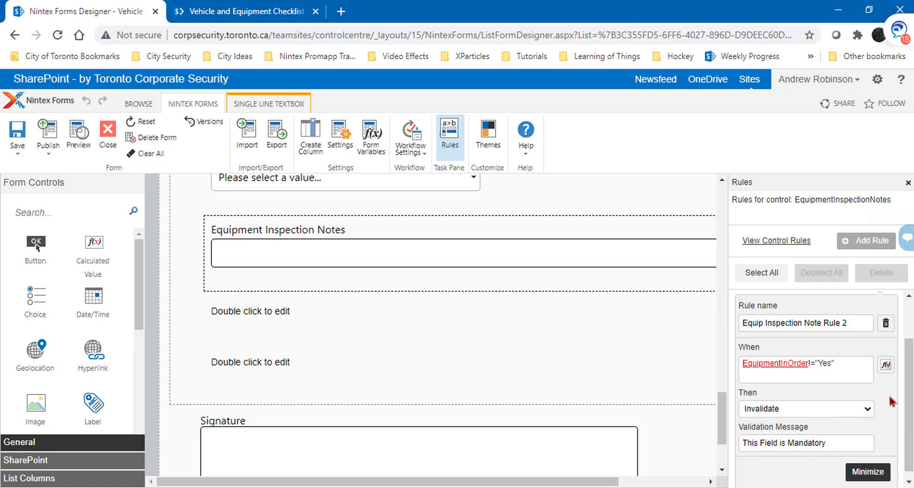
{"action": "scroll", "coordinate": [889, 397], "scroll_direction": "up", "scroll_amount": 1}
{"action": "left_click", "coordinate": [872, 332]}
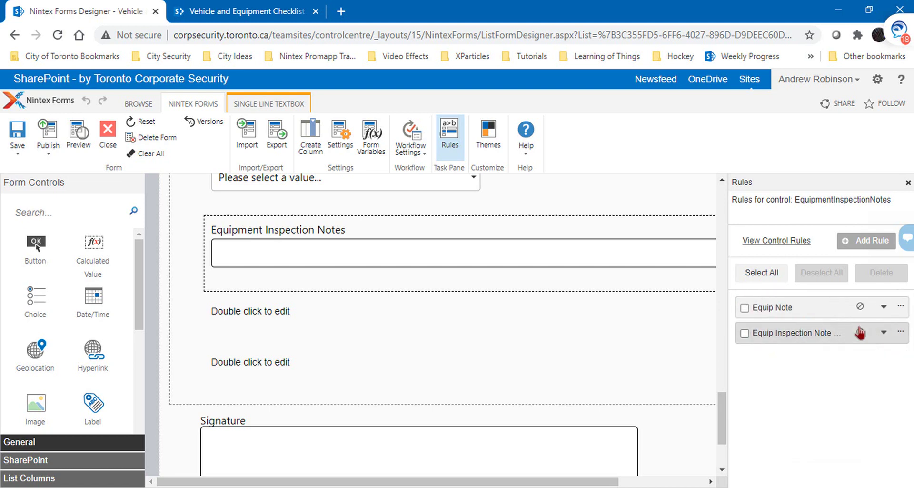
{"action": "left_click", "coordinate": [808, 312]}
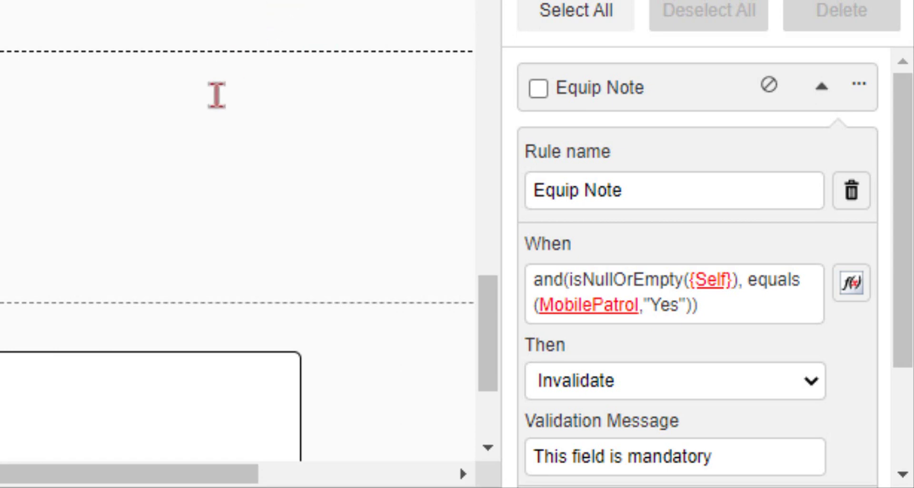
Step: Review and collapse the Equip Note rule, then delete Equip Inspection Note Rule 2
{"action": "scroll", "coordinate": [162, 214], "scroll_direction": "up", "scroll_amount": 20}
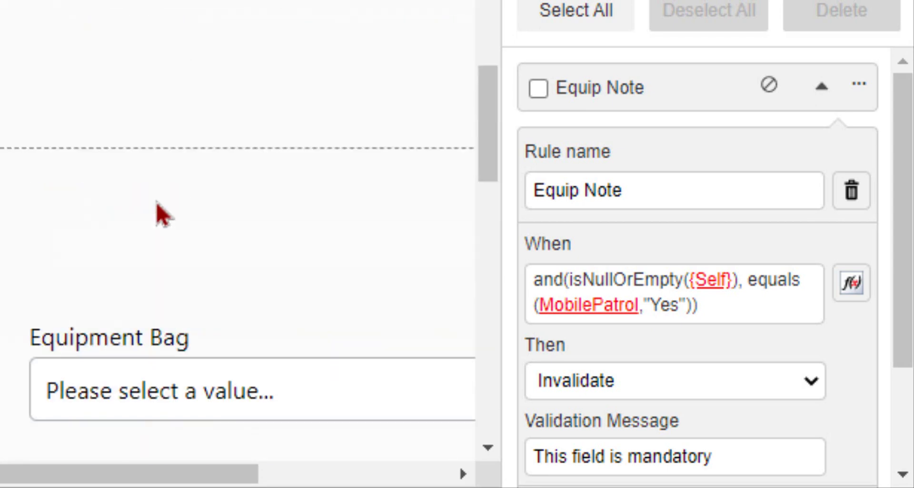
{"action": "scroll", "coordinate": [161, 212], "scroll_direction": "down", "scroll_amount": 5}
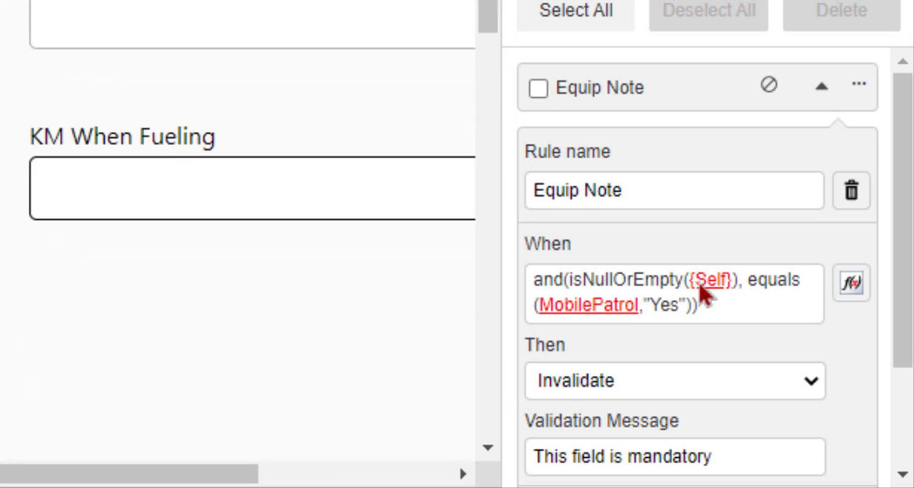
{"action": "scroll", "coordinate": [699, 286], "scroll_direction": "down", "scroll_amount": 3}
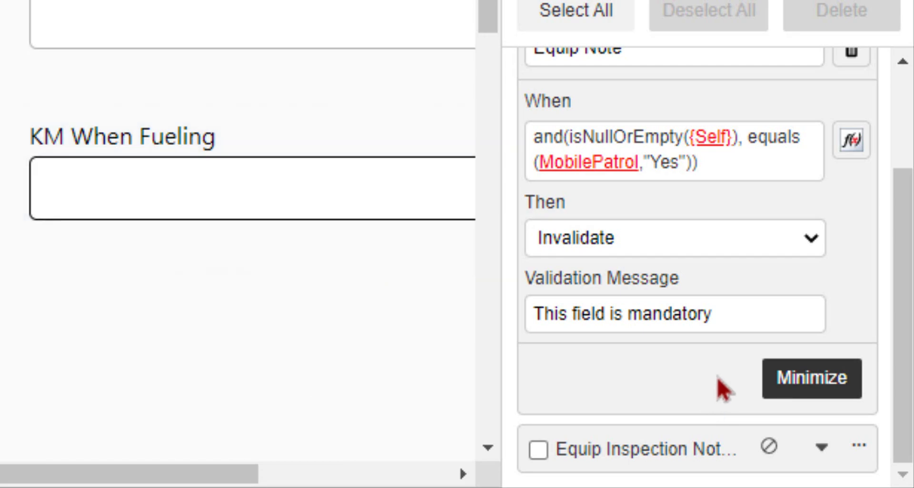
{"action": "scroll", "coordinate": [793, 227], "scroll_direction": "up", "scroll_amount": 3}
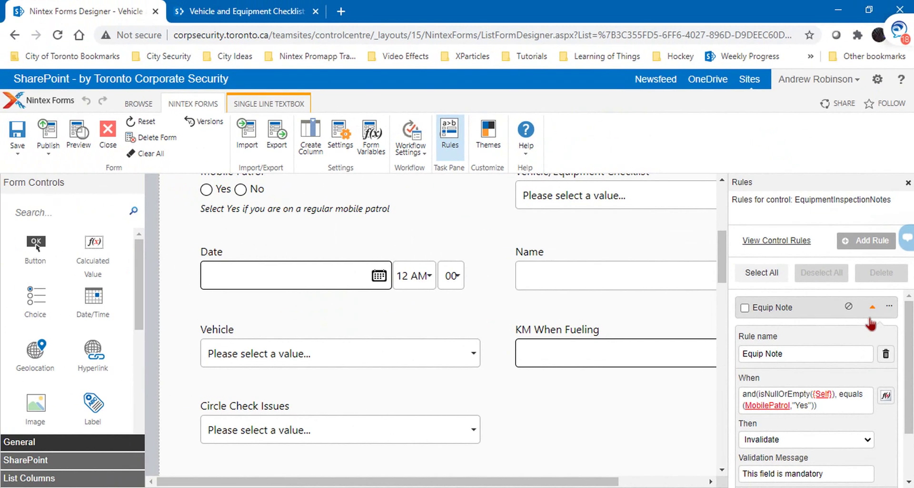
{"action": "left_click", "coordinate": [871, 310]}
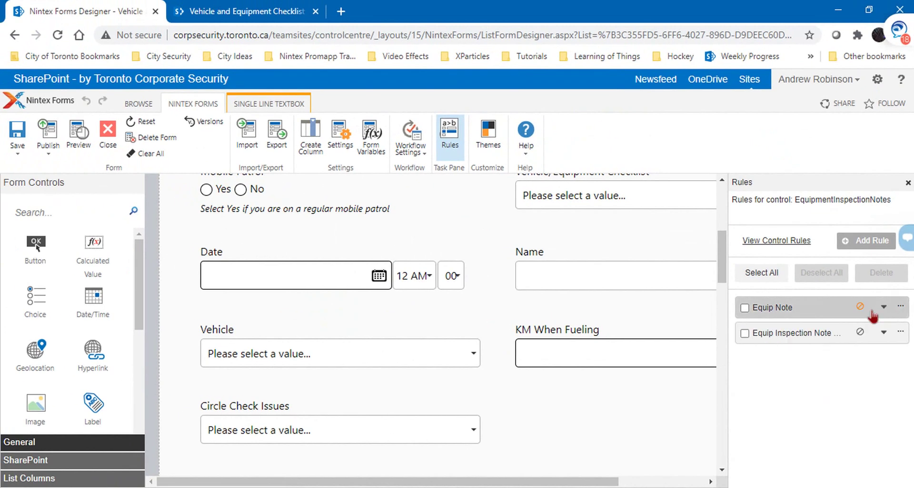
{"action": "left_click", "coordinate": [878, 336]}
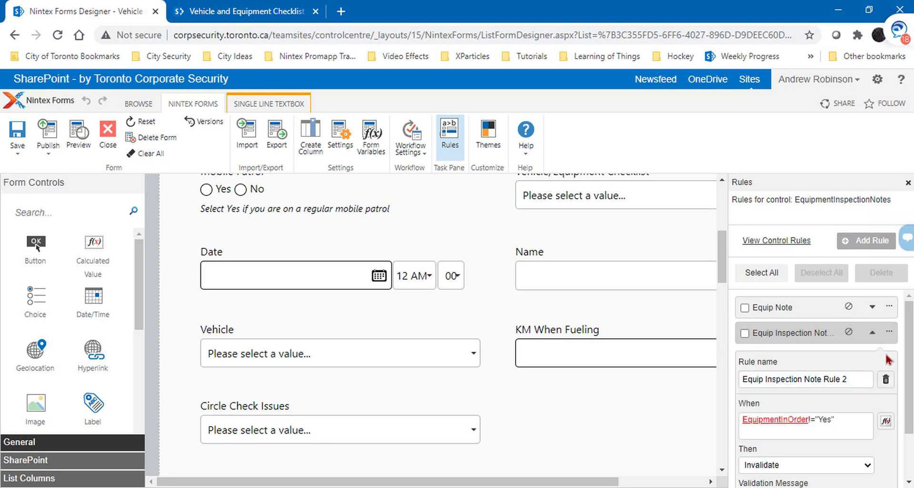
{"action": "left_click", "coordinate": [886, 378]}
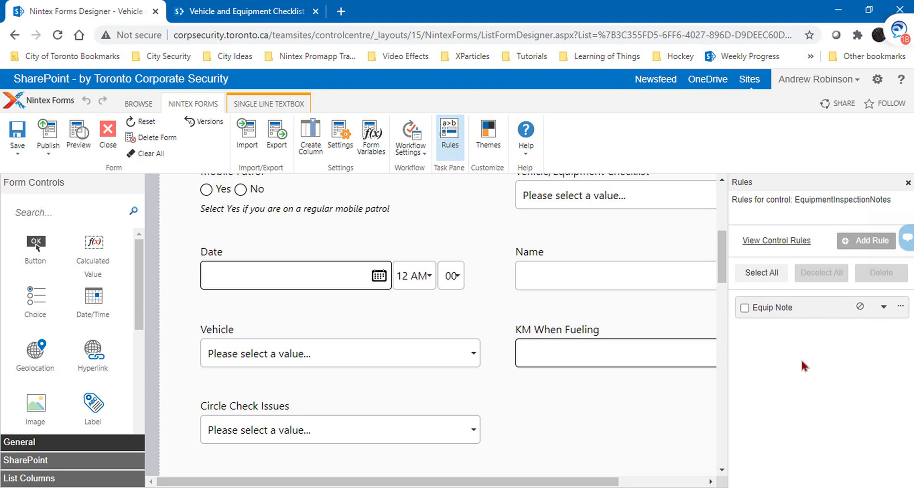
Step: Preview the form, set Equipment In Order to Yes, and save to check validation
{"action": "left_click", "coordinate": [81, 134]}
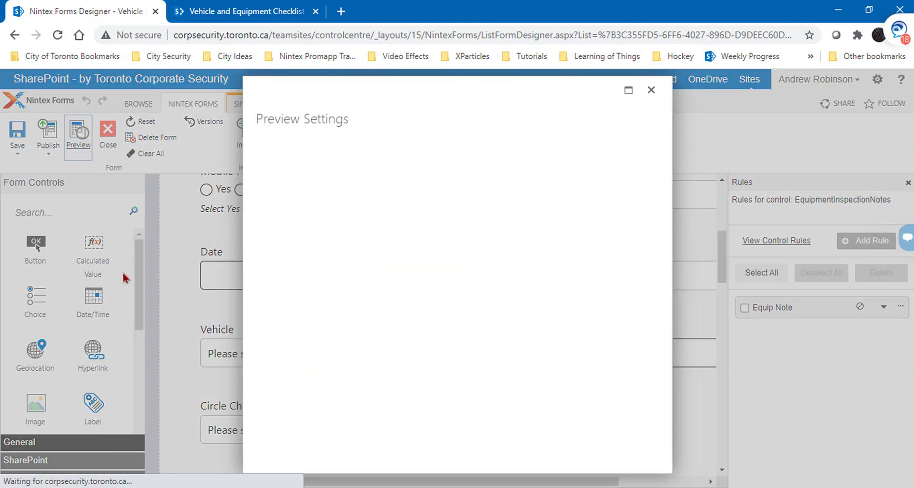
{"action": "scroll", "coordinate": [353, 318], "scroll_direction": "down", "scroll_amount": 10}
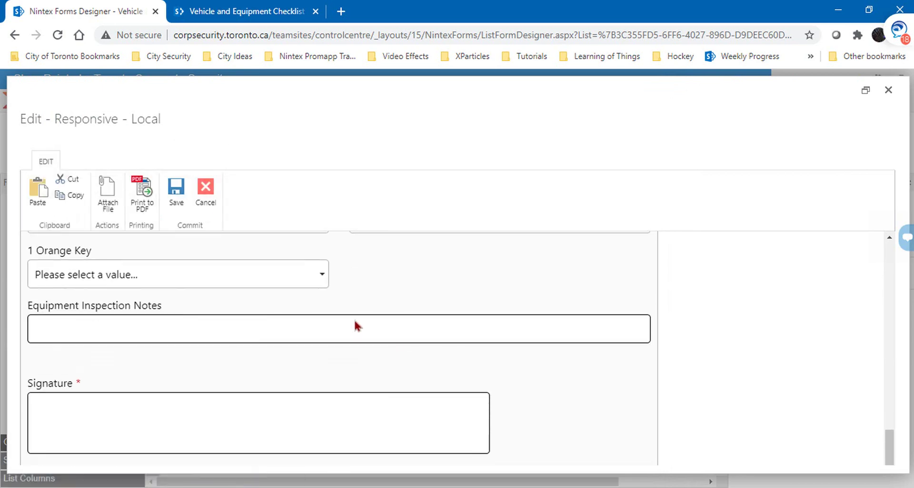
{"action": "scroll", "coordinate": [355, 320], "scroll_direction": "up", "scroll_amount": 5}
{"action": "scroll", "coordinate": [326, 312], "scroll_direction": "down", "scroll_amount": 2}
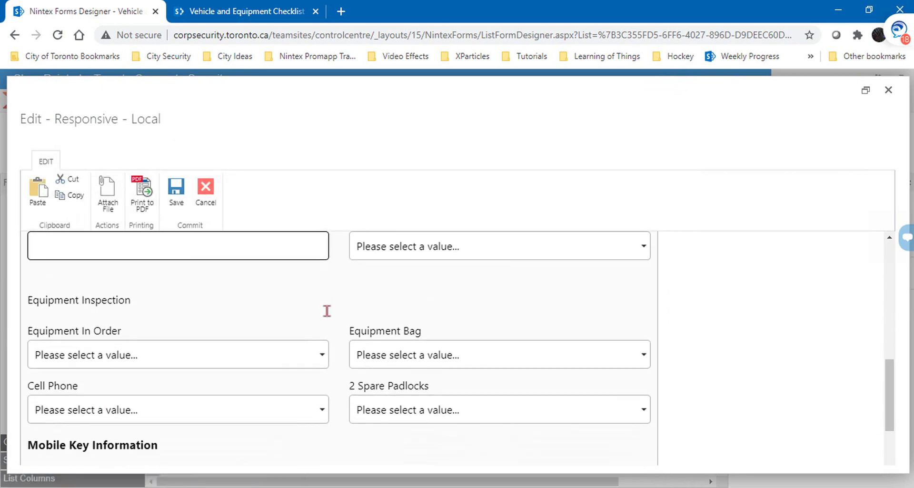
{"action": "left_click", "coordinate": [325, 347]}
{"action": "left_click", "coordinate": [277, 382]}
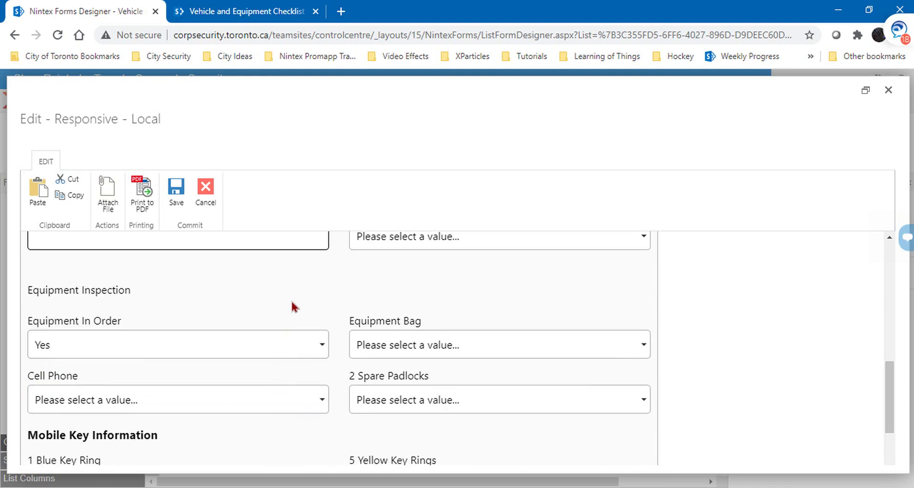
{"action": "scroll", "coordinate": [292, 305], "scroll_direction": "down", "scroll_amount": 5}
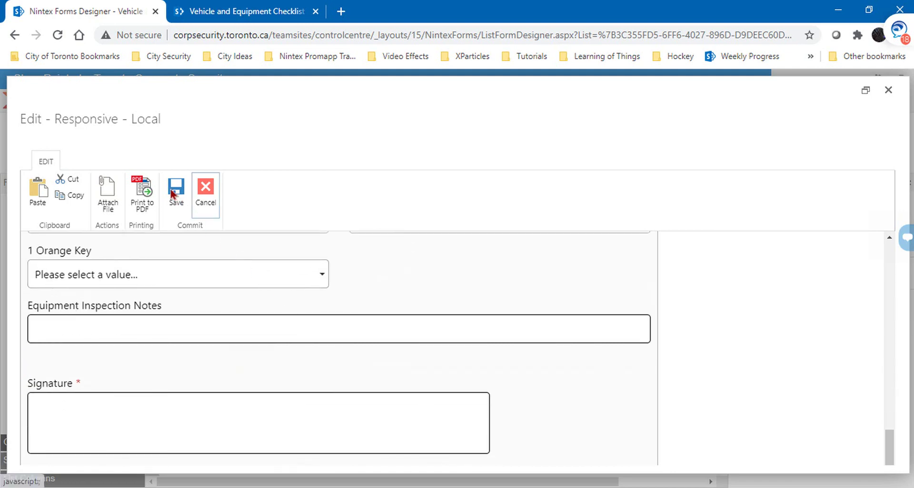
{"action": "left_click", "coordinate": [173, 191]}
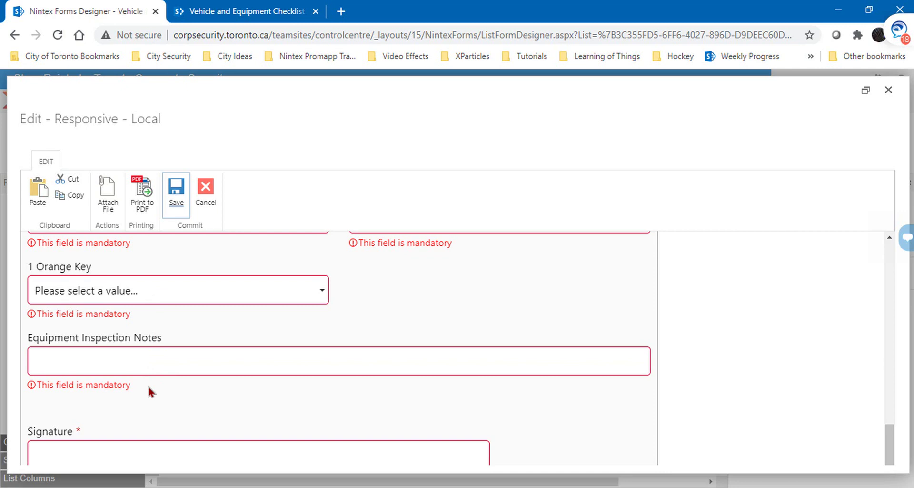
Step: Switch Equipment In Order to No, save again to recheck, and close the preview
{"action": "scroll", "coordinate": [148, 381], "scroll_direction": "up", "scroll_amount": 4}
{"action": "scroll", "coordinate": [314, 368], "scroll_direction": "down", "scroll_amount": 3}
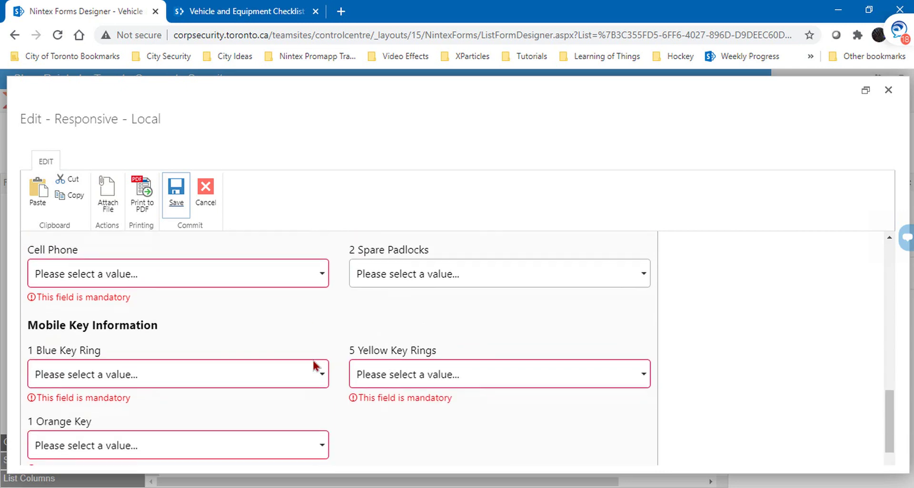
{"action": "scroll", "coordinate": [314, 364], "scroll_direction": "up", "scroll_amount": 1}
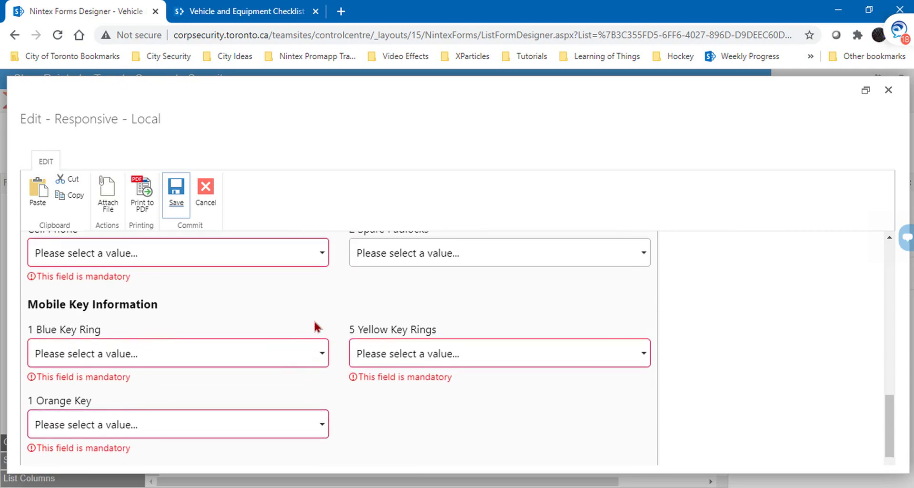
{"action": "scroll", "coordinate": [314, 326], "scroll_direction": "up", "scroll_amount": 1}
{"action": "scroll", "coordinate": [314, 327], "scroll_direction": "down", "scroll_amount": 2}
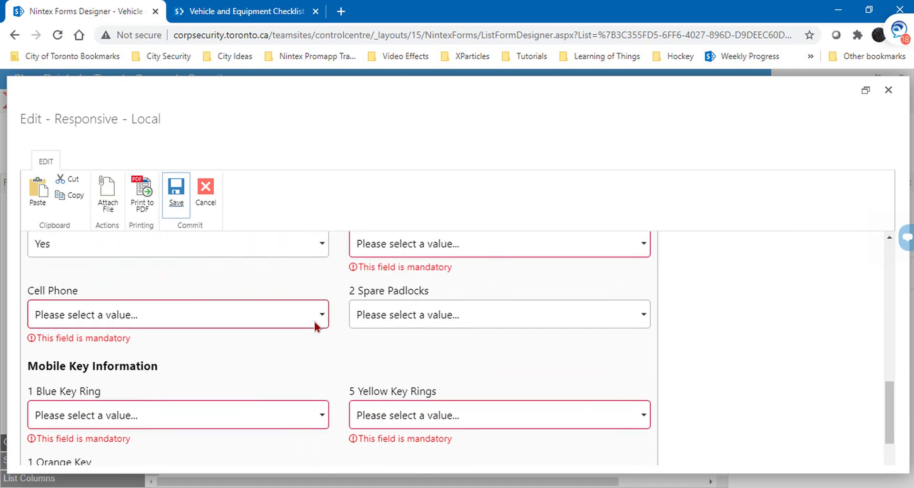
{"action": "scroll", "coordinate": [314, 327], "scroll_direction": "up", "scroll_amount": 1}
{"action": "scroll", "coordinate": [314, 327], "scroll_direction": "down", "scroll_amount": 3}
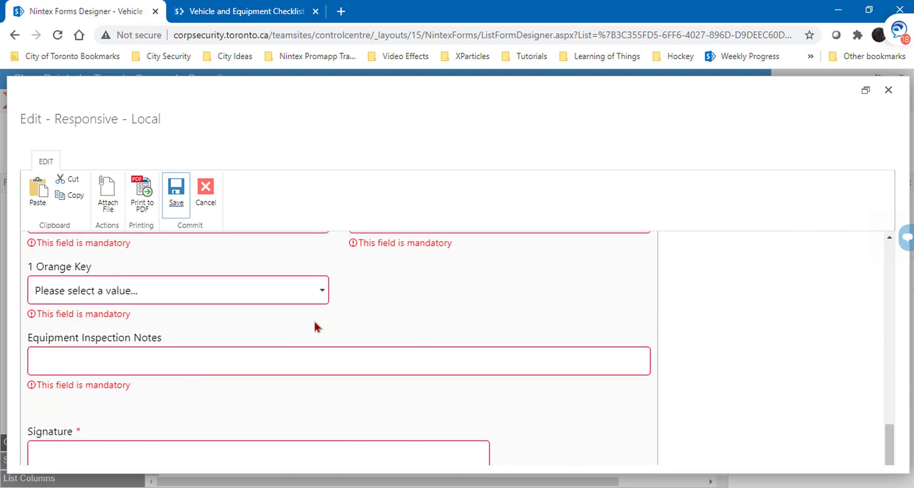
{"action": "scroll", "coordinate": [314, 327], "scroll_direction": "up", "scroll_amount": 3}
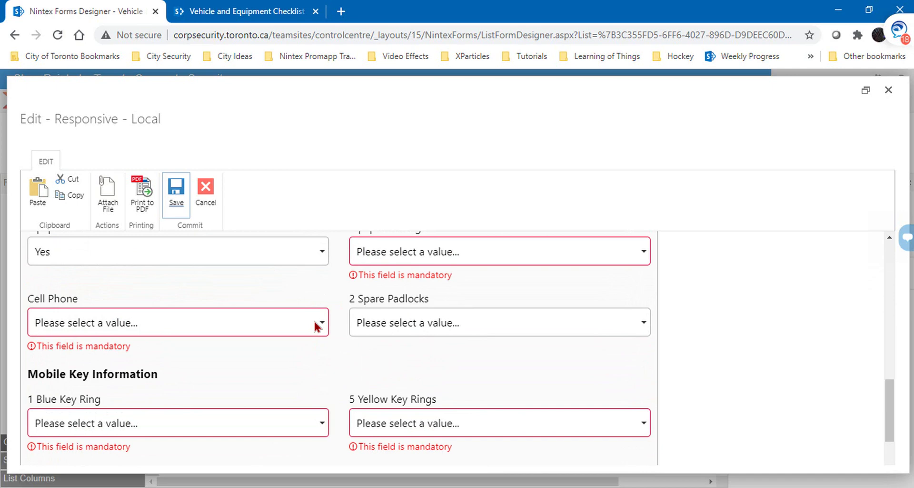
{"action": "scroll", "coordinate": [314, 327], "scroll_direction": "up", "scroll_amount": 1}
{"action": "left_click", "coordinate": [316, 323]}
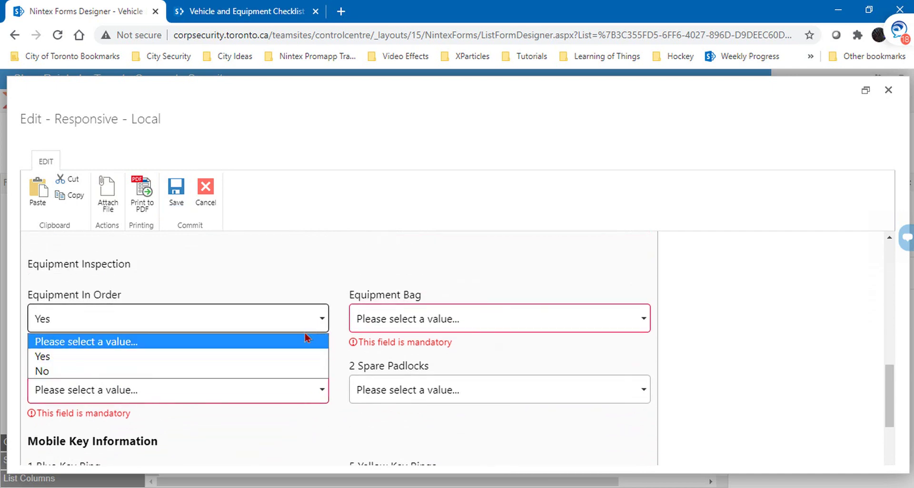
{"action": "left_click", "coordinate": [270, 370]}
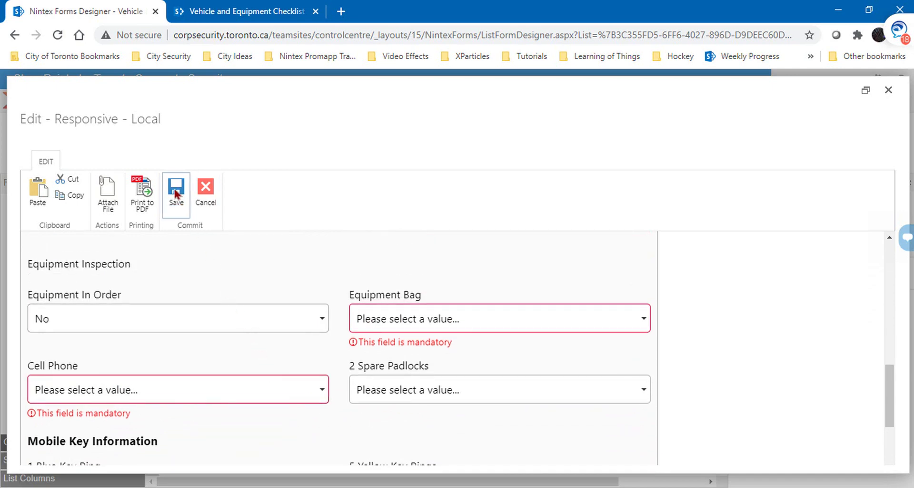
{"action": "left_click", "coordinate": [189, 209]}
{"action": "scroll", "coordinate": [264, 302], "scroll_direction": "down", "scroll_amount": 4}
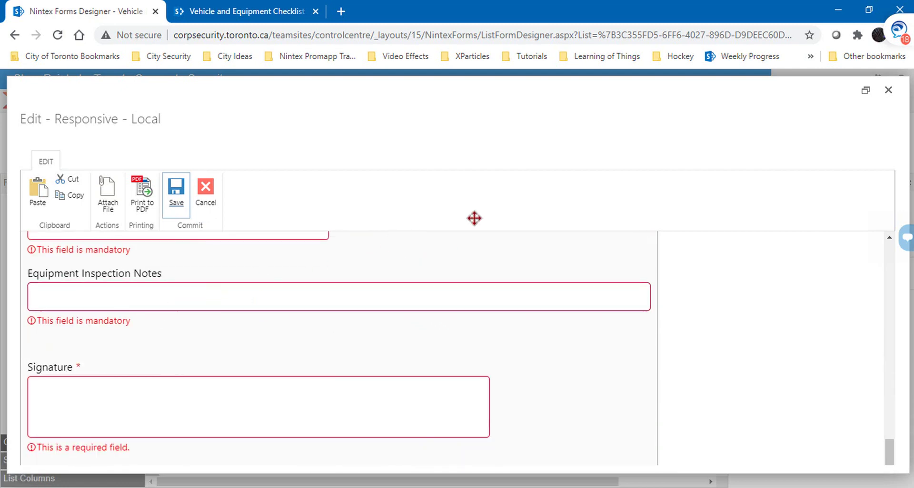
{"action": "left_click", "coordinate": [888, 89]}
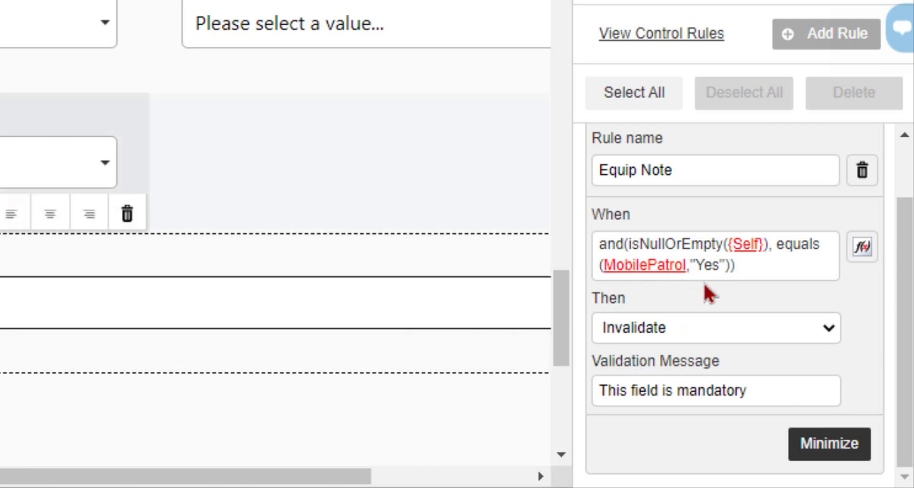
Step: Zoom the page out to 80% and open Formula Builder for the Equip Note When condition
{"action": "scroll", "coordinate": [92, 226], "scroll_direction": "up", "scroll_amount": 1}
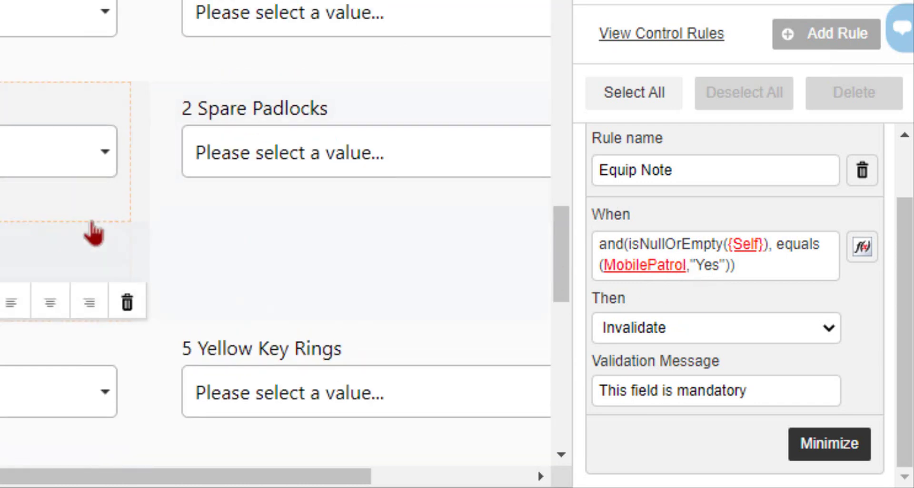
{"action": "scroll", "coordinate": [91, 226], "scroll_direction": "up", "scroll_amount": 2}
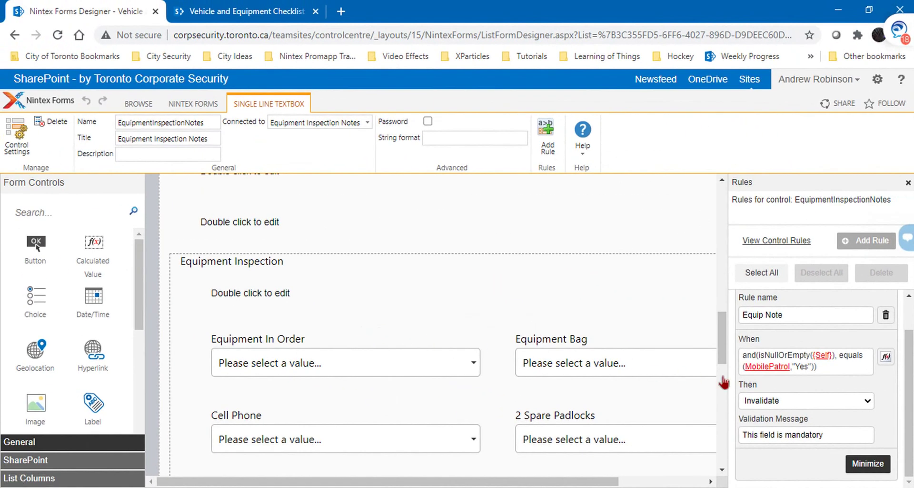
{"action": "key", "text": "ctrl+minus"}
{"action": "key", "text": "ctrl+minus"}
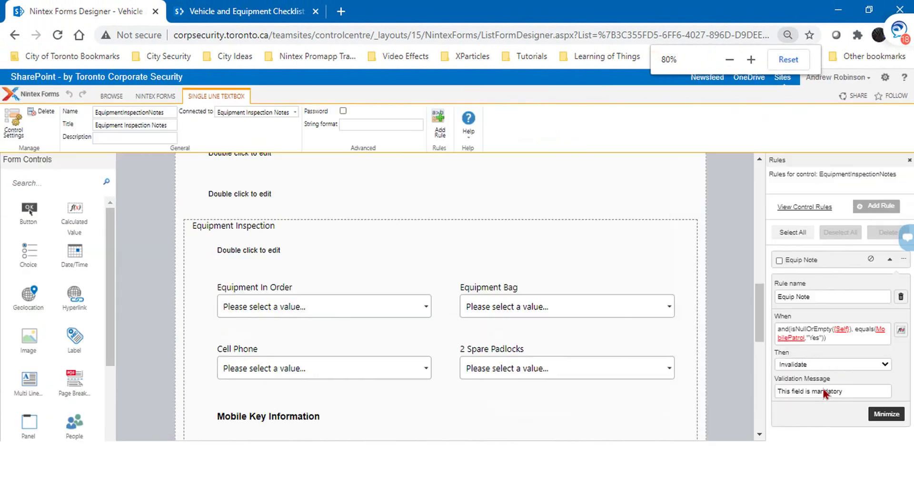
{"action": "left_click", "coordinate": [901, 333]}
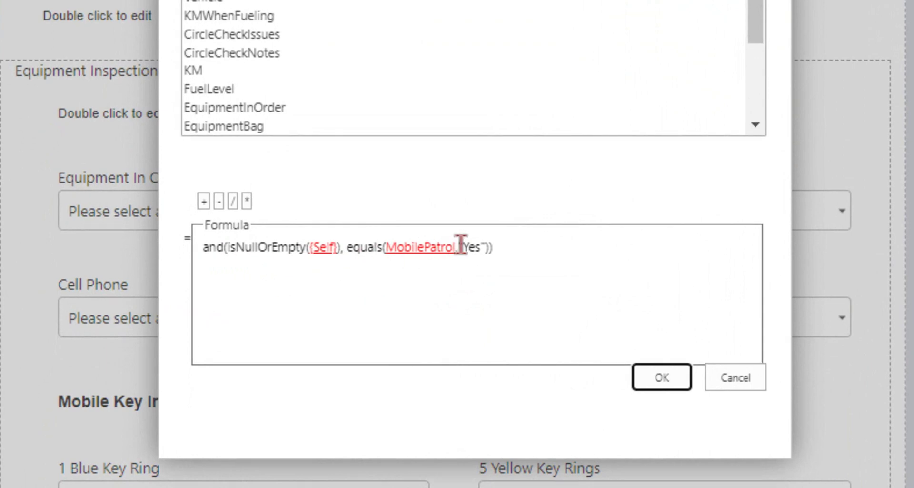
Step: Delete MobilePatrol,"Yes" from the equals() call in the Equip Note formula
{"action": "left_click_drag", "start_coordinate": [486, 247], "coordinate": [385, 247]}
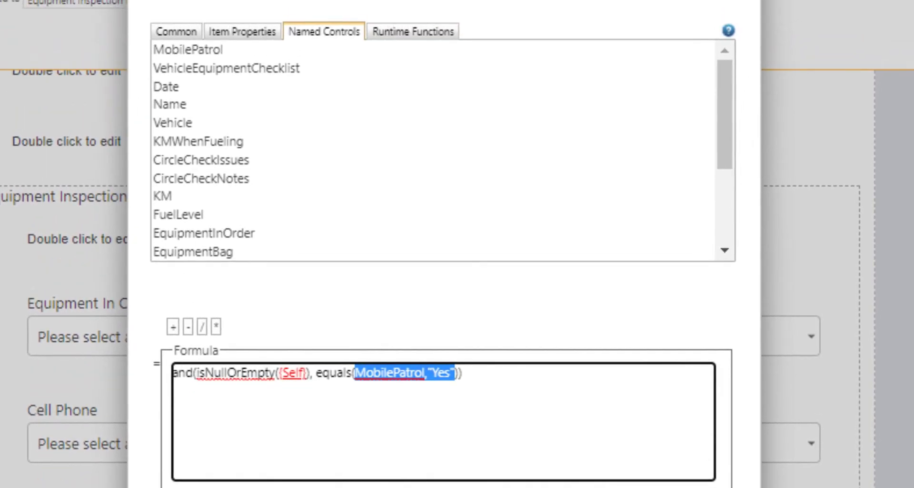
{"action": "left_click_drag", "start_coordinate": [442, 0], "coordinate": [380, 10]}
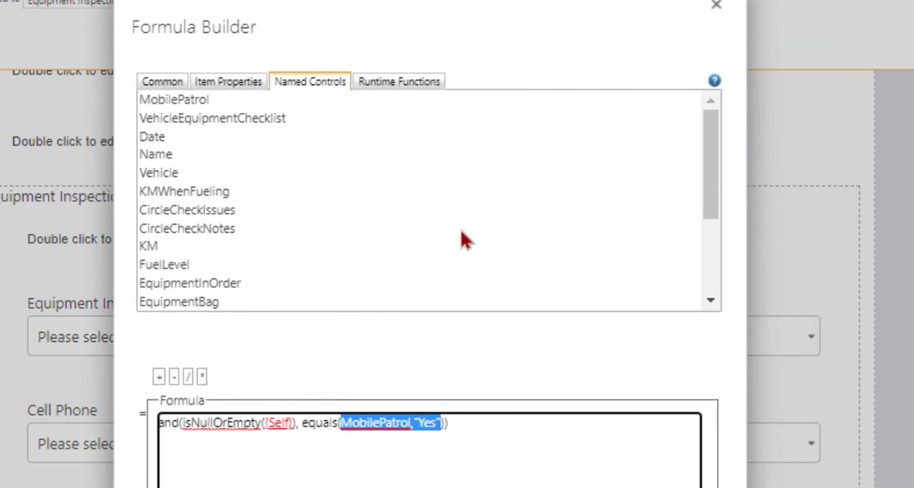
{"action": "key", "text": "Delete"}
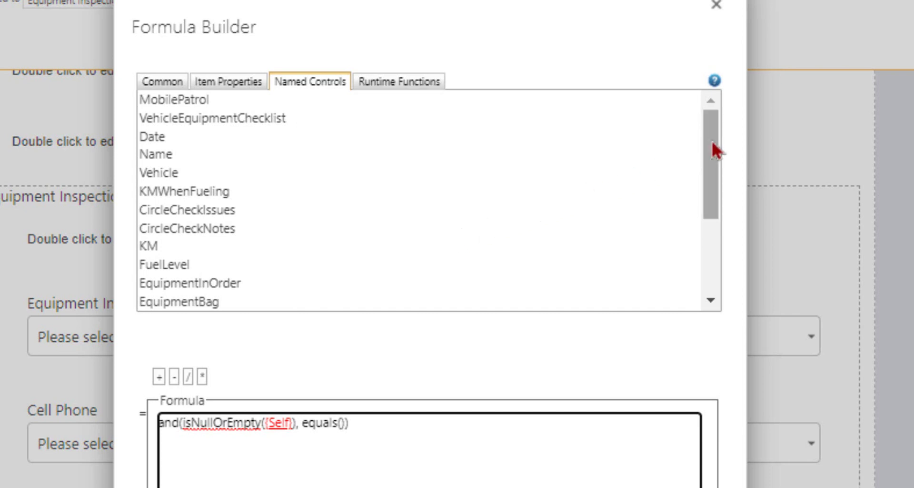
Step: Insert the EquipmentInOrder control into equals() and compare it with "No"
{"action": "left_click_drag", "start_coordinate": [712, 141], "coordinate": [709, 166]}
{"action": "left_click", "coordinate": [198, 231]}
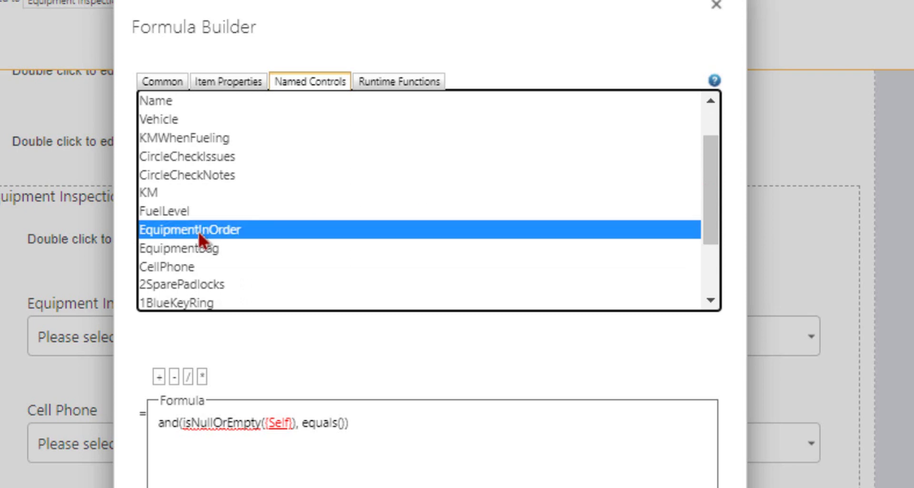
{"action": "double_click", "coordinate": [205, 230]}
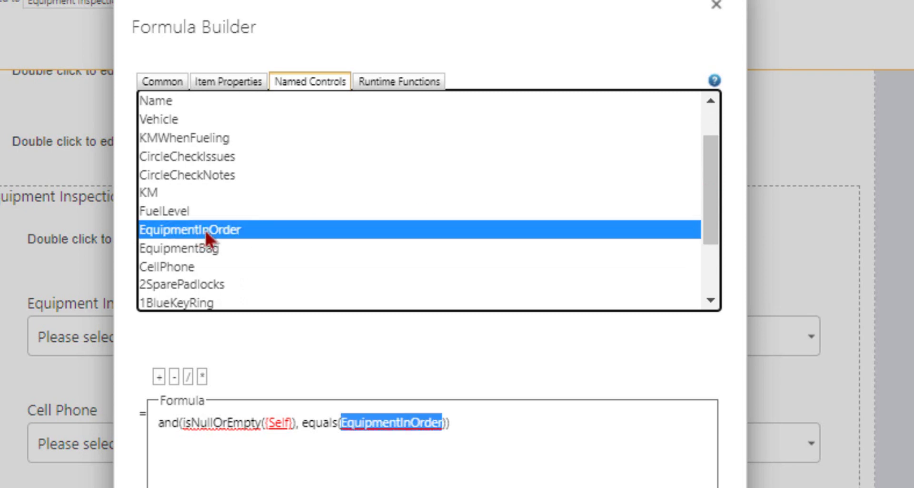
{"action": "left_click", "coordinate": [471, 424]}
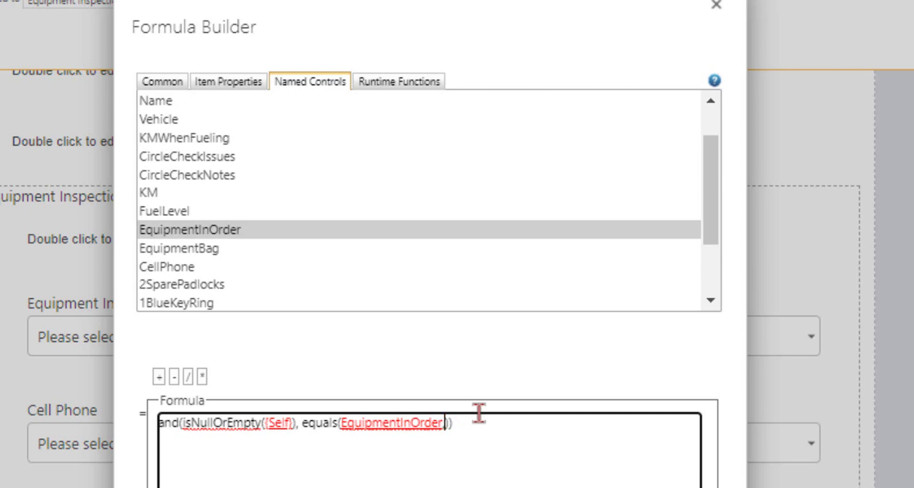
{"action": "type", "text": ",\"Yes"}
{"action": "key", "text": "BackSpace"}
{"action": "key", "text": "BackSpace"}
{"action": "key", "text": "BackSpace"}
{"action": "type", "text": "No"}
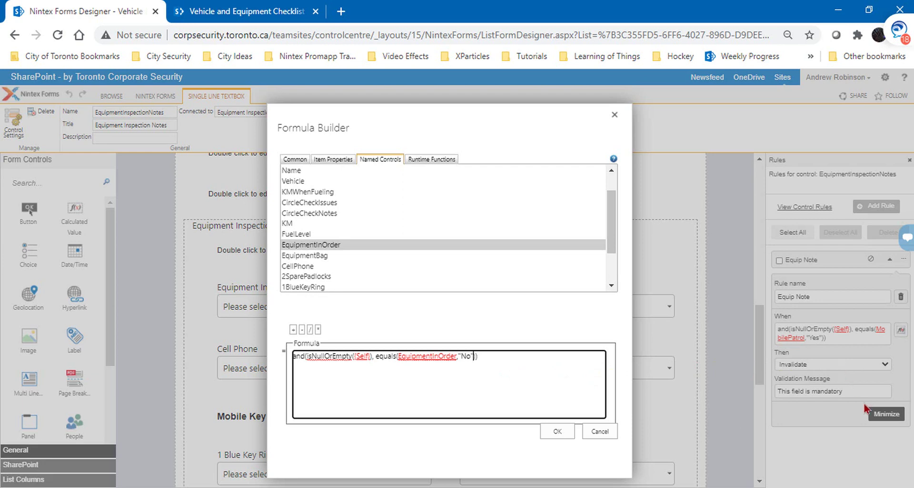
Step: Apply the new equals(EquipmentInOrder,"No") condition to the Equip Note rule
{"action": "left_click", "coordinate": [557, 431]}
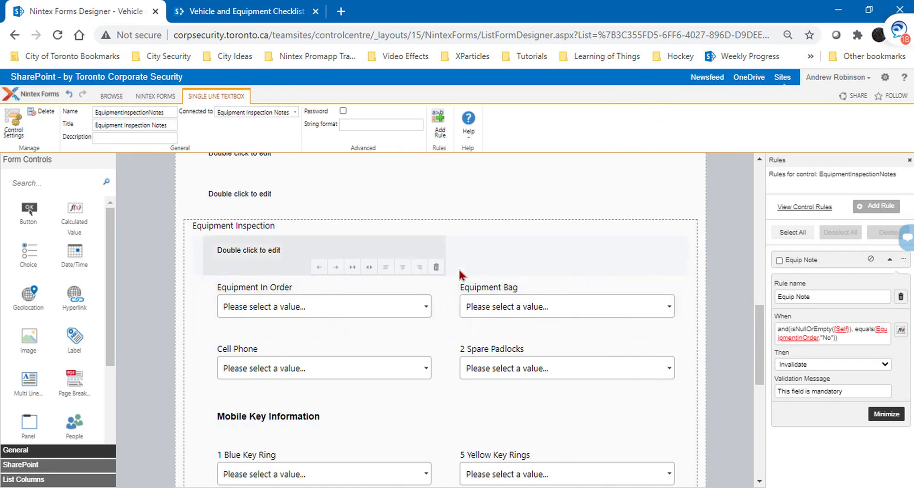
{"action": "scroll", "coordinate": [461, 274], "scroll_direction": "up", "scroll_amount": 5}
{"action": "scroll", "coordinate": [461, 274], "scroll_direction": "up", "scroll_amount": 5}
Step: Generate a preview of the form in New mode
{"action": "left_click", "coordinate": [158, 98]}
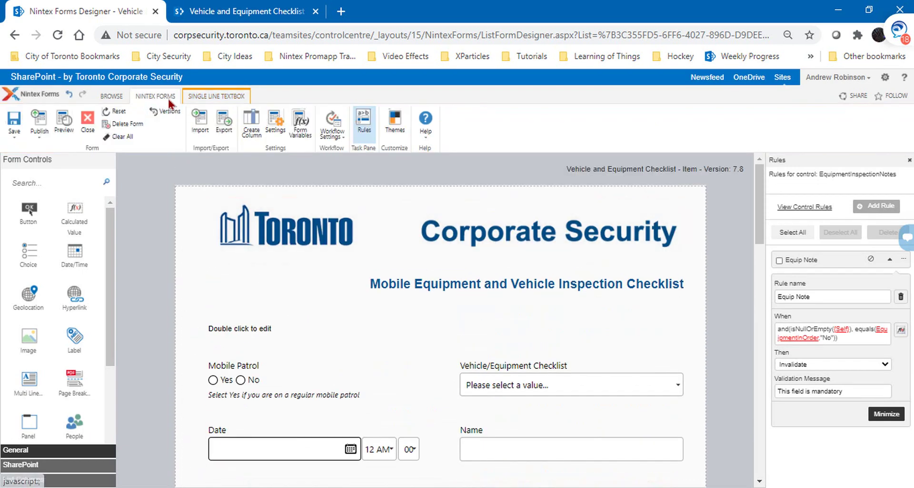
{"action": "left_click", "coordinate": [59, 127]}
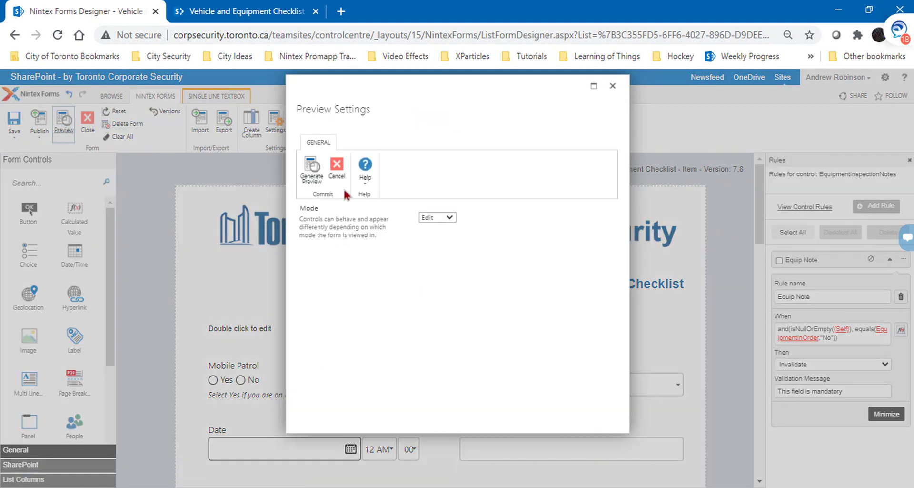
{"action": "left_click", "coordinate": [450, 218]}
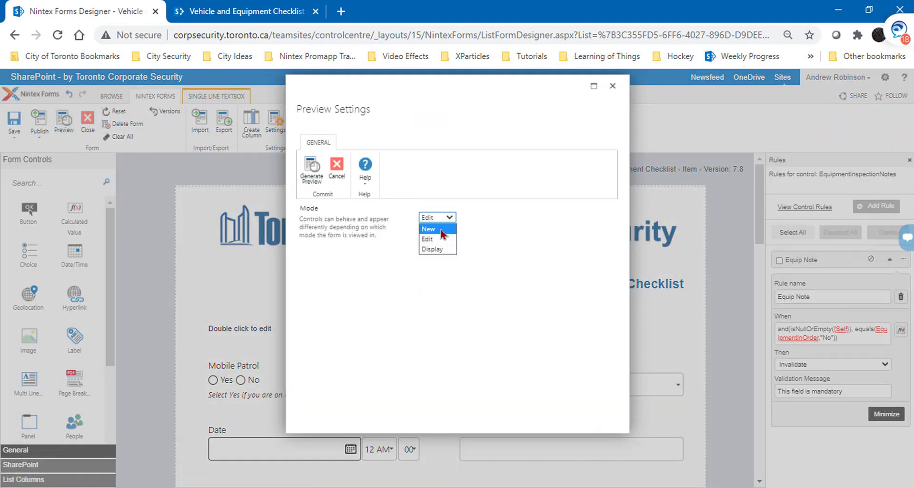
{"action": "left_click", "coordinate": [429, 228]}
{"action": "left_click", "coordinate": [312, 169]}
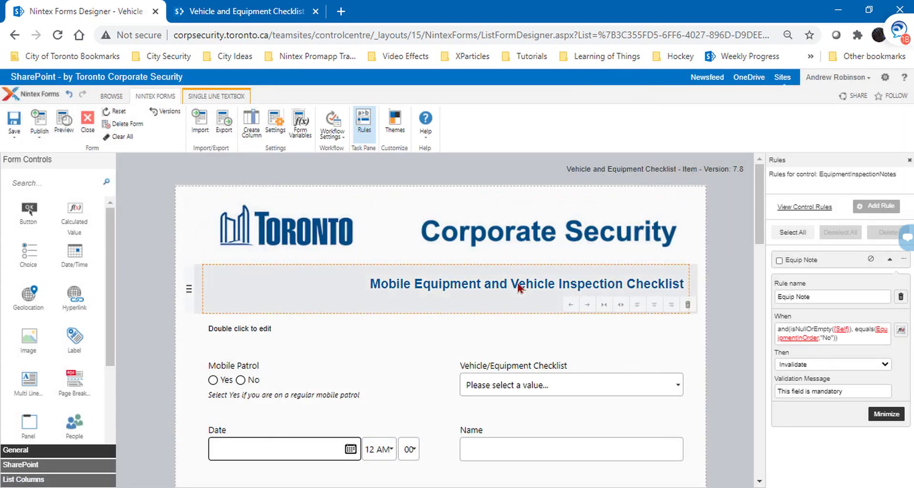
Step: In the preview, set Equipment In Order to Yes
{"action": "scroll", "coordinate": [554, 303], "scroll_direction": "down", "scroll_amount": 10}
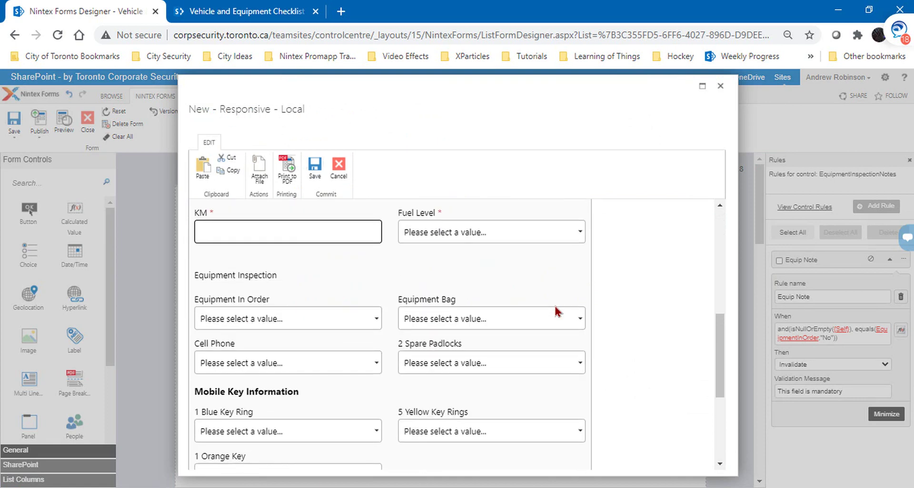
{"action": "scroll", "coordinate": [554, 304], "scroll_direction": "down", "scroll_amount": 3}
{"action": "scroll", "coordinate": [554, 304], "scroll_direction": "up", "scroll_amount": 5}
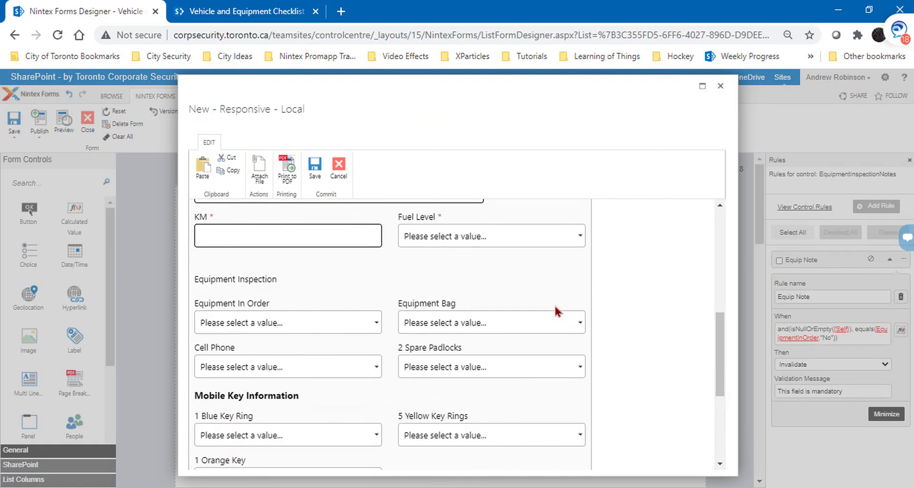
{"action": "scroll", "coordinate": [380, 324], "scroll_direction": "down", "scroll_amount": 3}
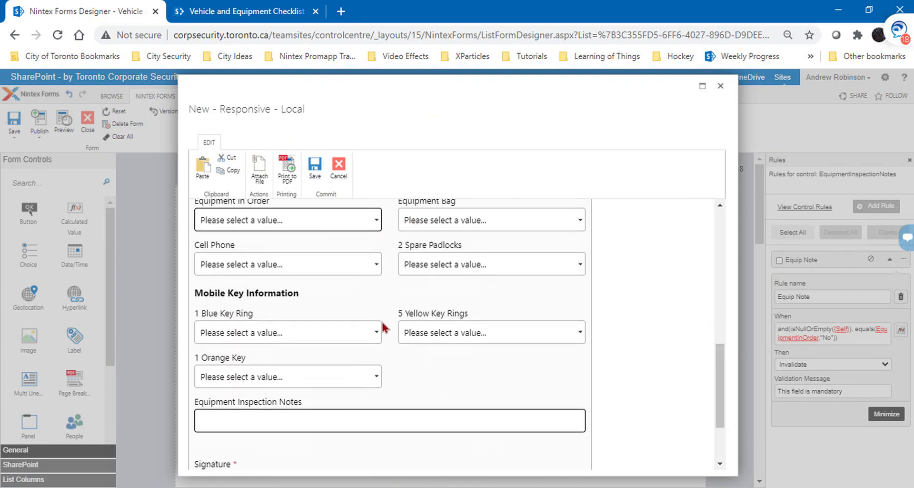
{"action": "scroll", "coordinate": [384, 326], "scroll_direction": "up", "scroll_amount": 1}
{"action": "left_click", "coordinate": [379, 258]}
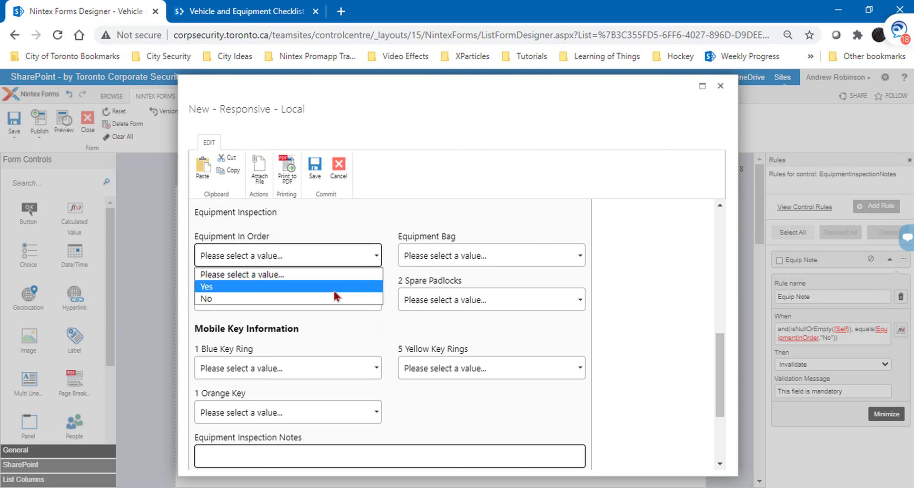
{"action": "left_click", "coordinate": [334, 289]}
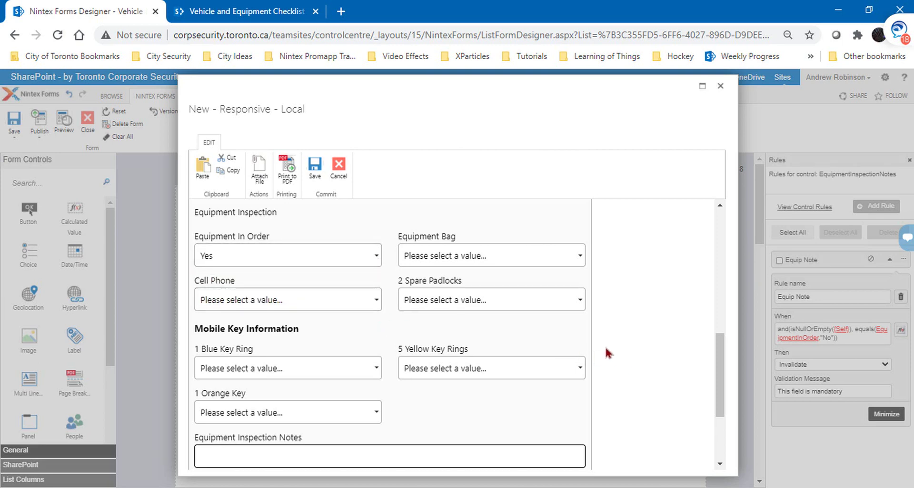
Step: Save the preview and confirm Equipment Inspection Notes shows no mandatory warning
{"action": "left_click", "coordinate": [314, 167]}
{"action": "scroll", "coordinate": [370, 247], "scroll_direction": "down", "scroll_amount": 2}
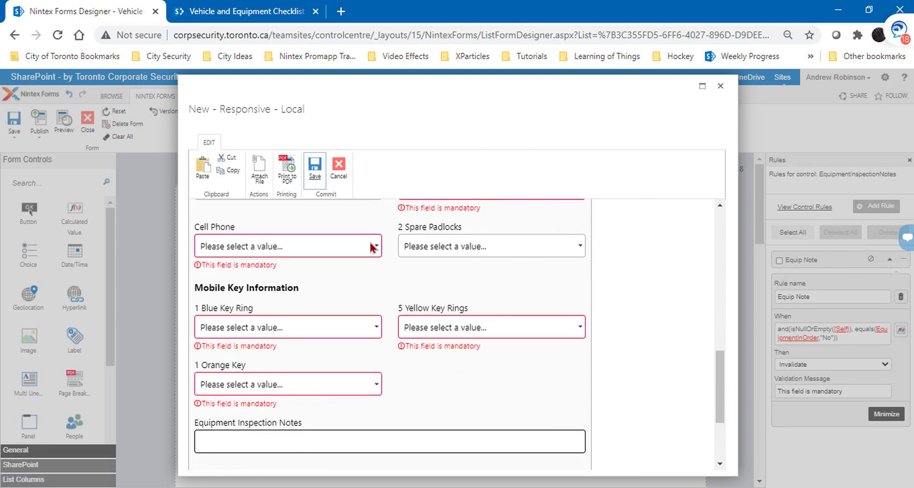
{"action": "scroll", "coordinate": [370, 247], "scroll_direction": "down", "scroll_amount": 2}
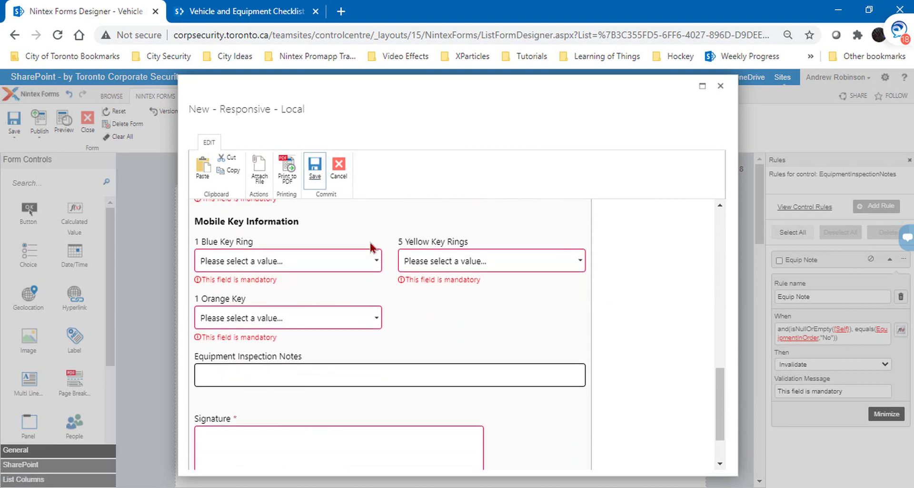
{"action": "left_click", "coordinate": [323, 366]}
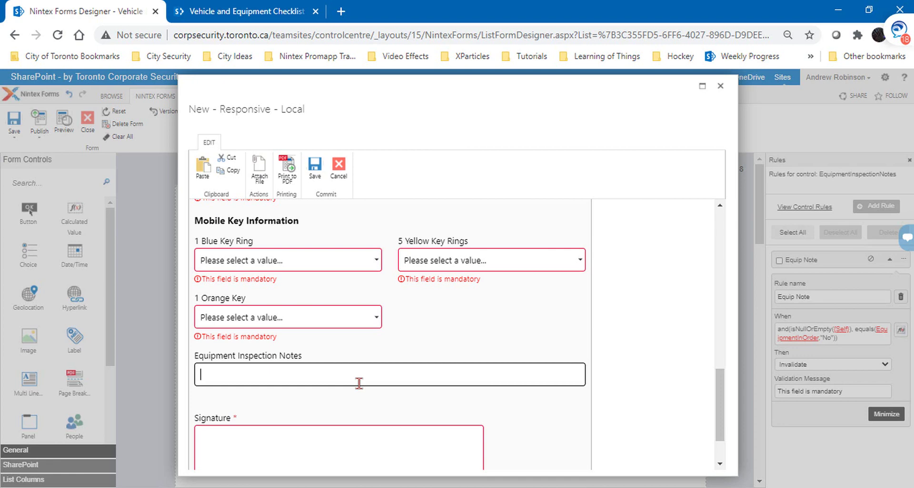
{"action": "scroll", "coordinate": [333, 384], "scroll_direction": "up", "scroll_amount": 6}
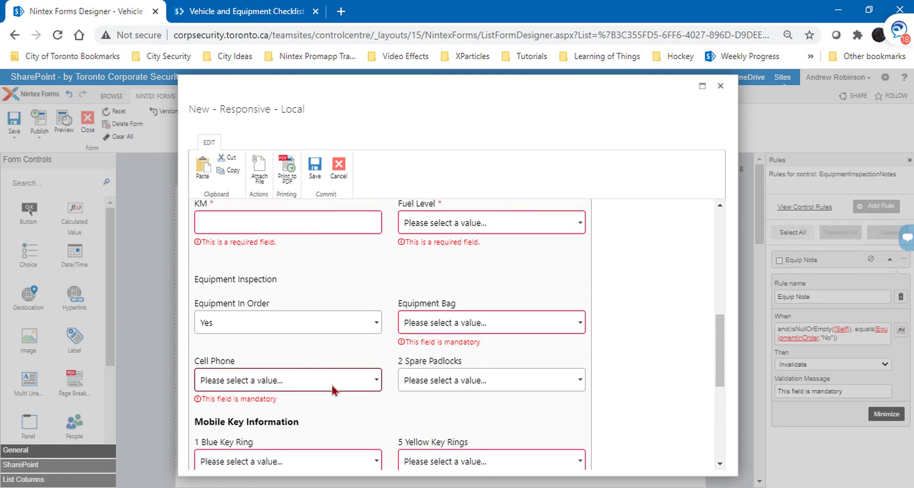
{"action": "scroll", "coordinate": [380, 390], "scroll_direction": "down", "scroll_amount": 2}
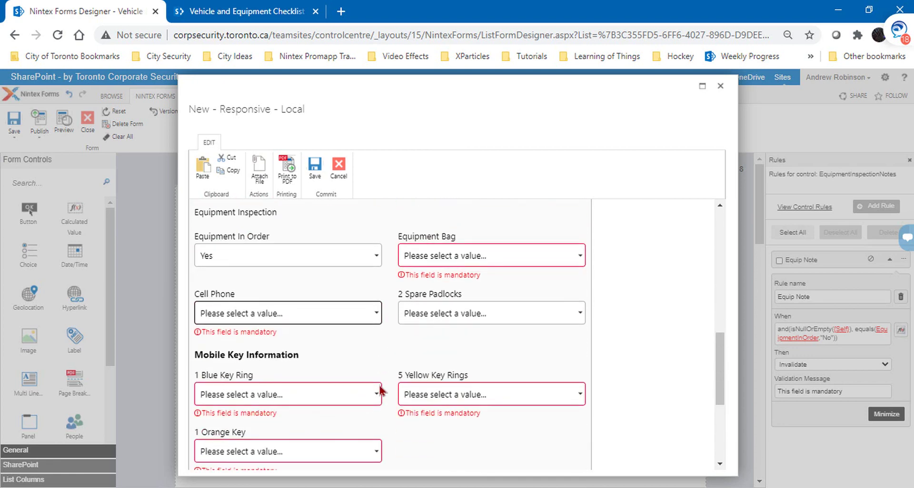
Step: Set Equipment In Order to No and inspect the Equipment Inspection Notes field
{"action": "left_click", "coordinate": [376, 255]}
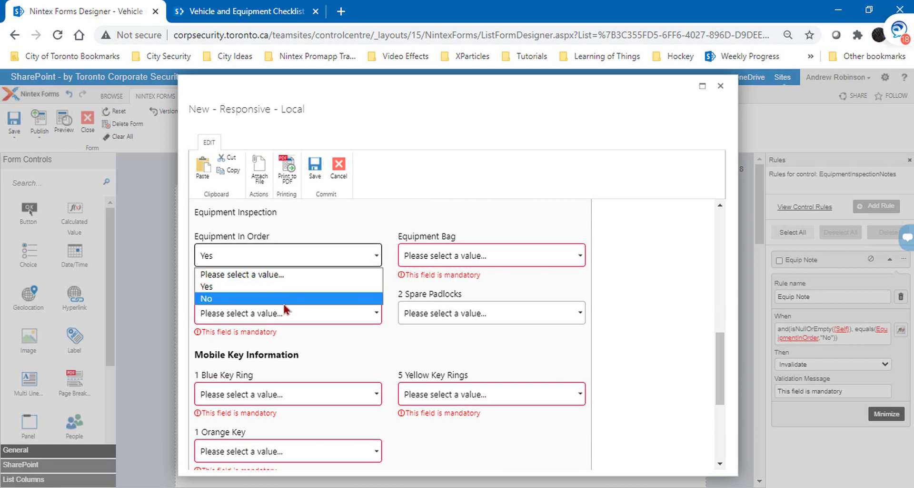
{"action": "left_click", "coordinate": [284, 301]}
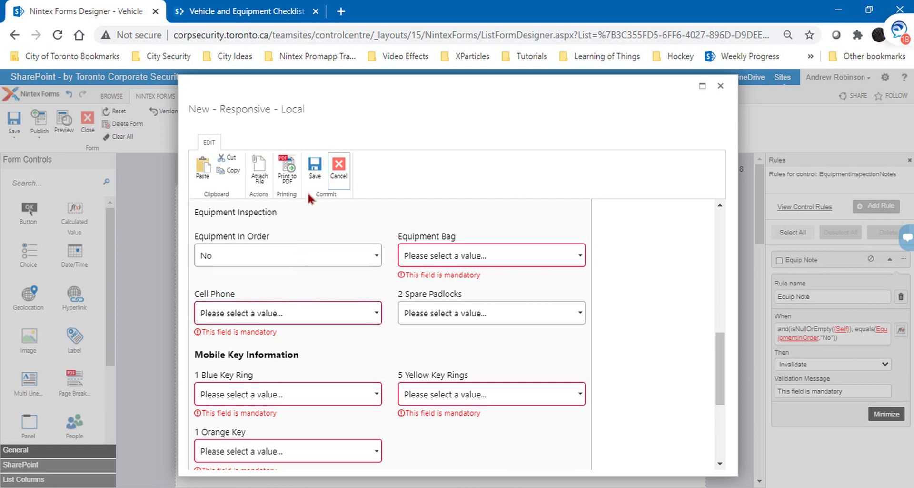
{"action": "scroll", "coordinate": [376, 316], "scroll_direction": "down", "scroll_amount": 5}
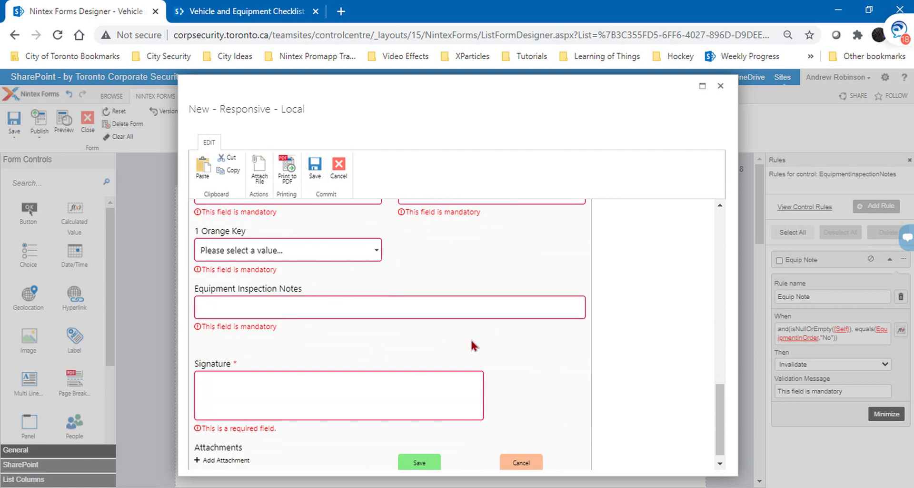
{"action": "scroll", "coordinate": [472, 345], "scroll_direction": "up", "scroll_amount": 5}
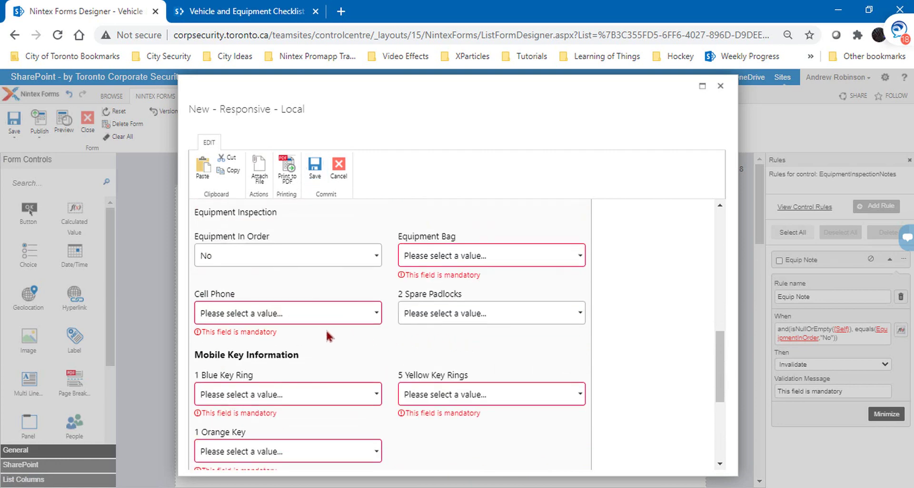
{"action": "scroll", "coordinate": [318, 335], "scroll_direction": "down", "scroll_amount": 3}
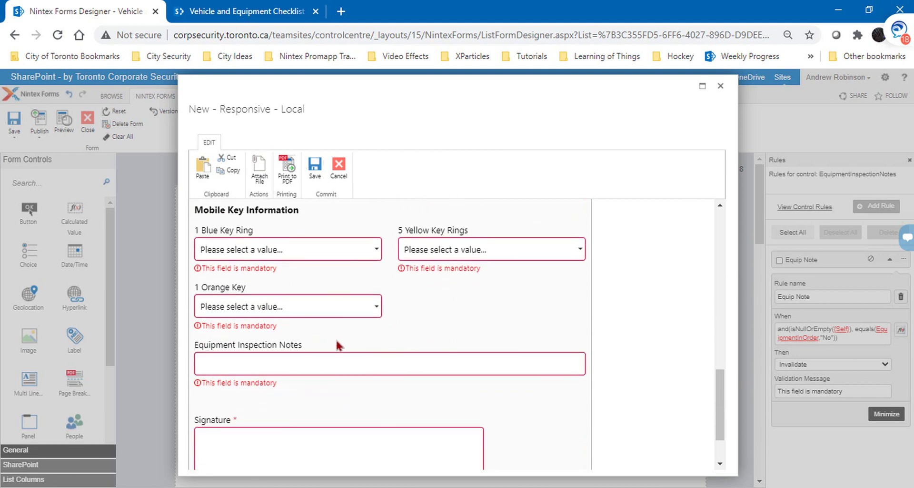
{"action": "scroll", "coordinate": [403, 381], "scroll_direction": "up", "scroll_amount": 3}
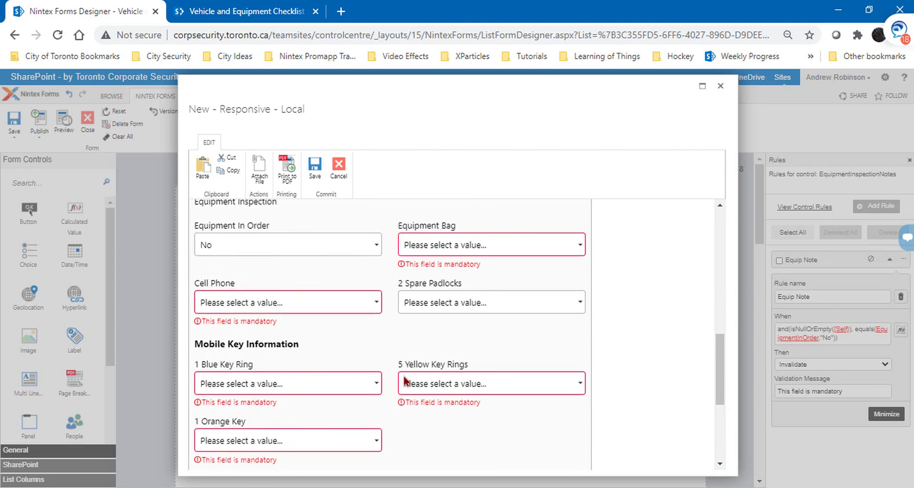
Step: Switch Equipment In Order back to Yes, save to confirm Notes isn't flagged, then cancel and close the preview
{"action": "left_click", "coordinate": [369, 252]}
{"action": "left_click", "coordinate": [354, 275]}
{"action": "left_click", "coordinate": [315, 168]}
{"action": "scroll", "coordinate": [363, 300], "scroll_direction": "down", "scroll_amount": 3}
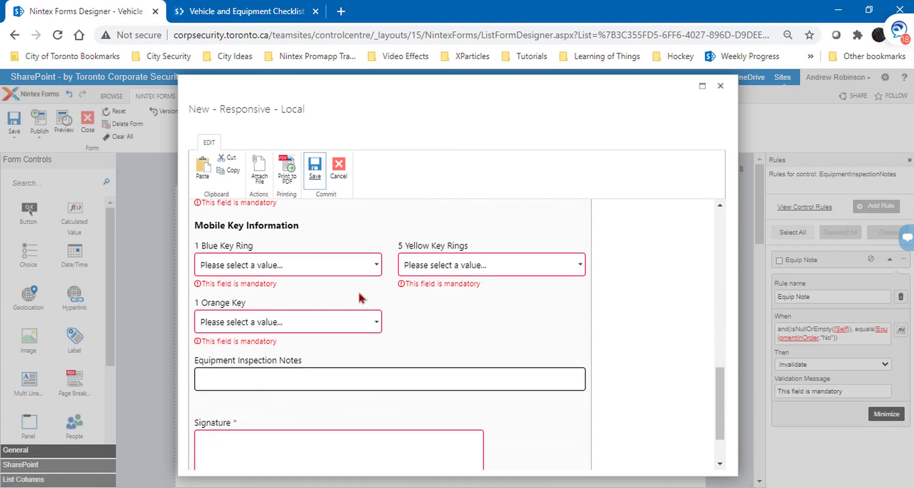
{"action": "left_click", "coordinate": [381, 367]}
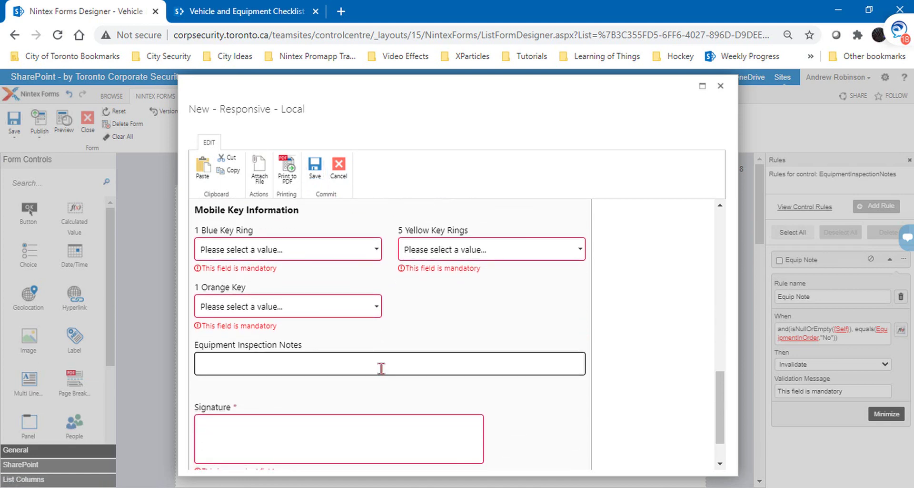
{"action": "left_click", "coordinate": [339, 166]}
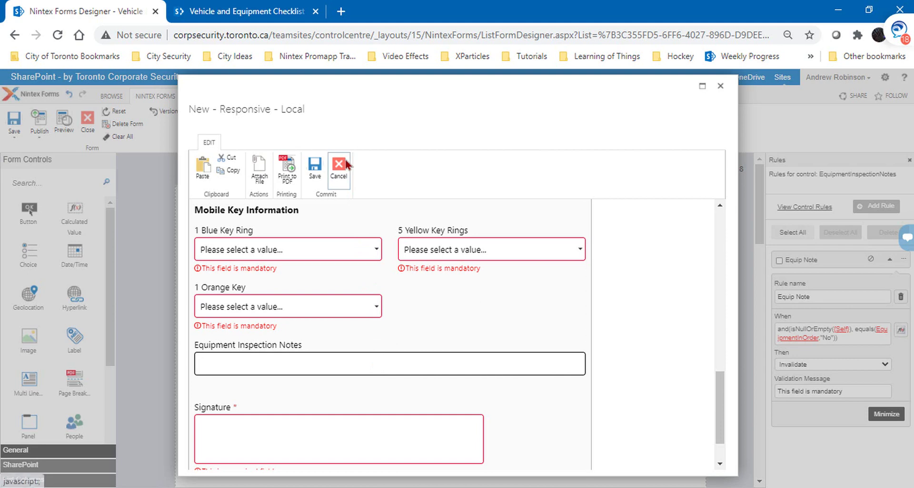
{"action": "left_click", "coordinate": [720, 88]}
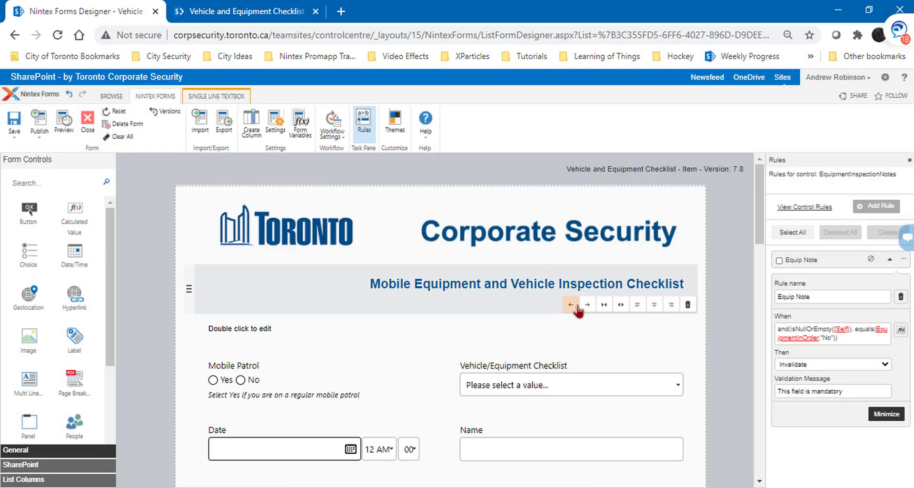